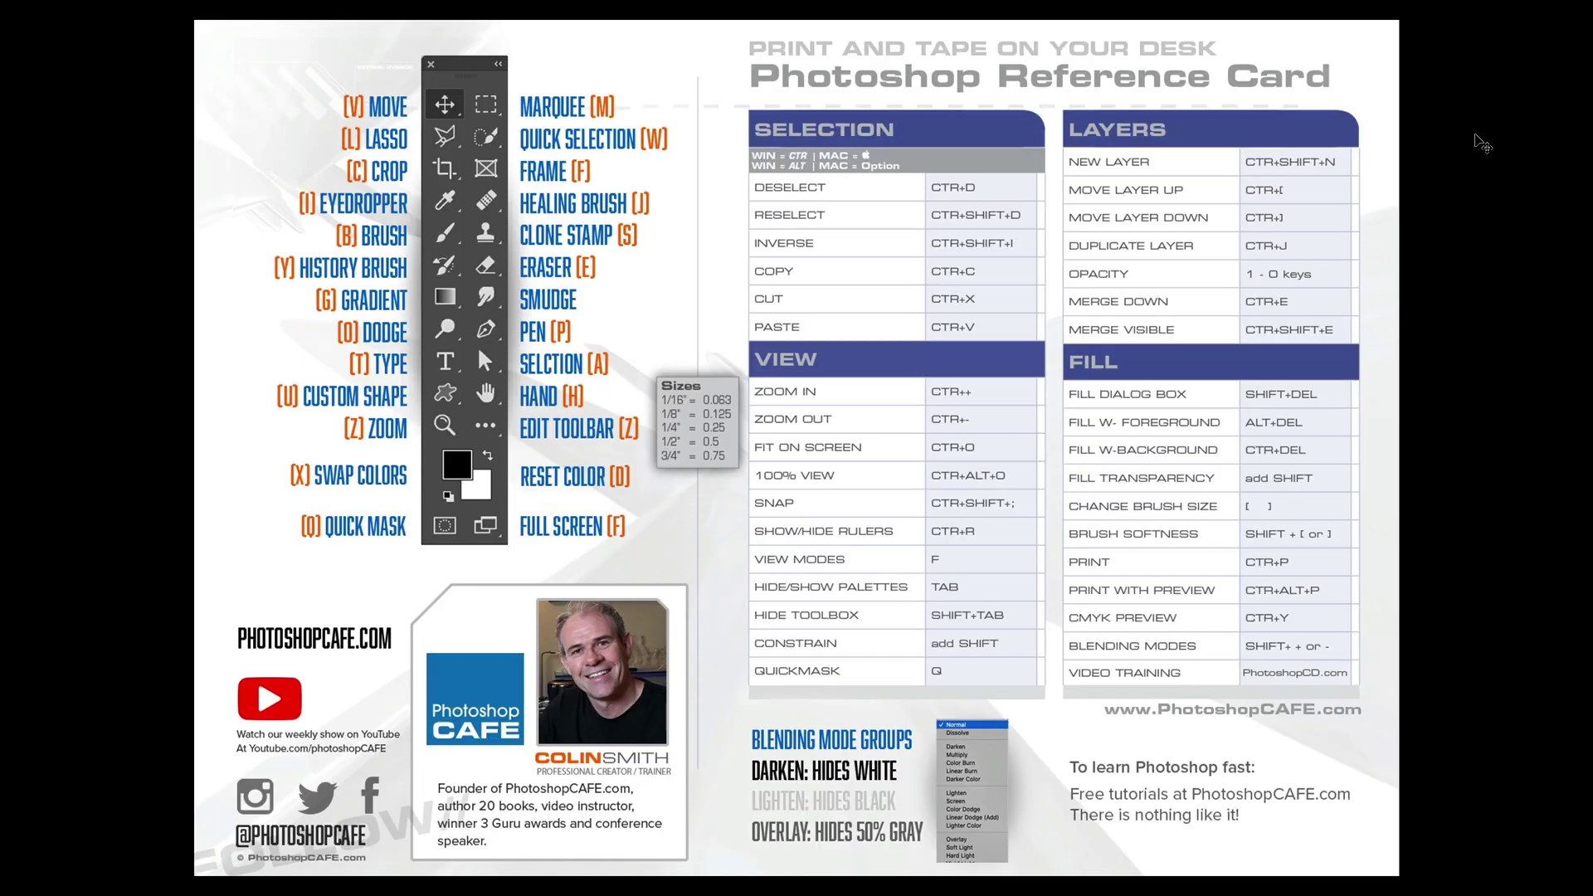
Bring back the workspace panels and open the dark forest moon scene from Libraries
{"action": "key", "text": "Tab"}
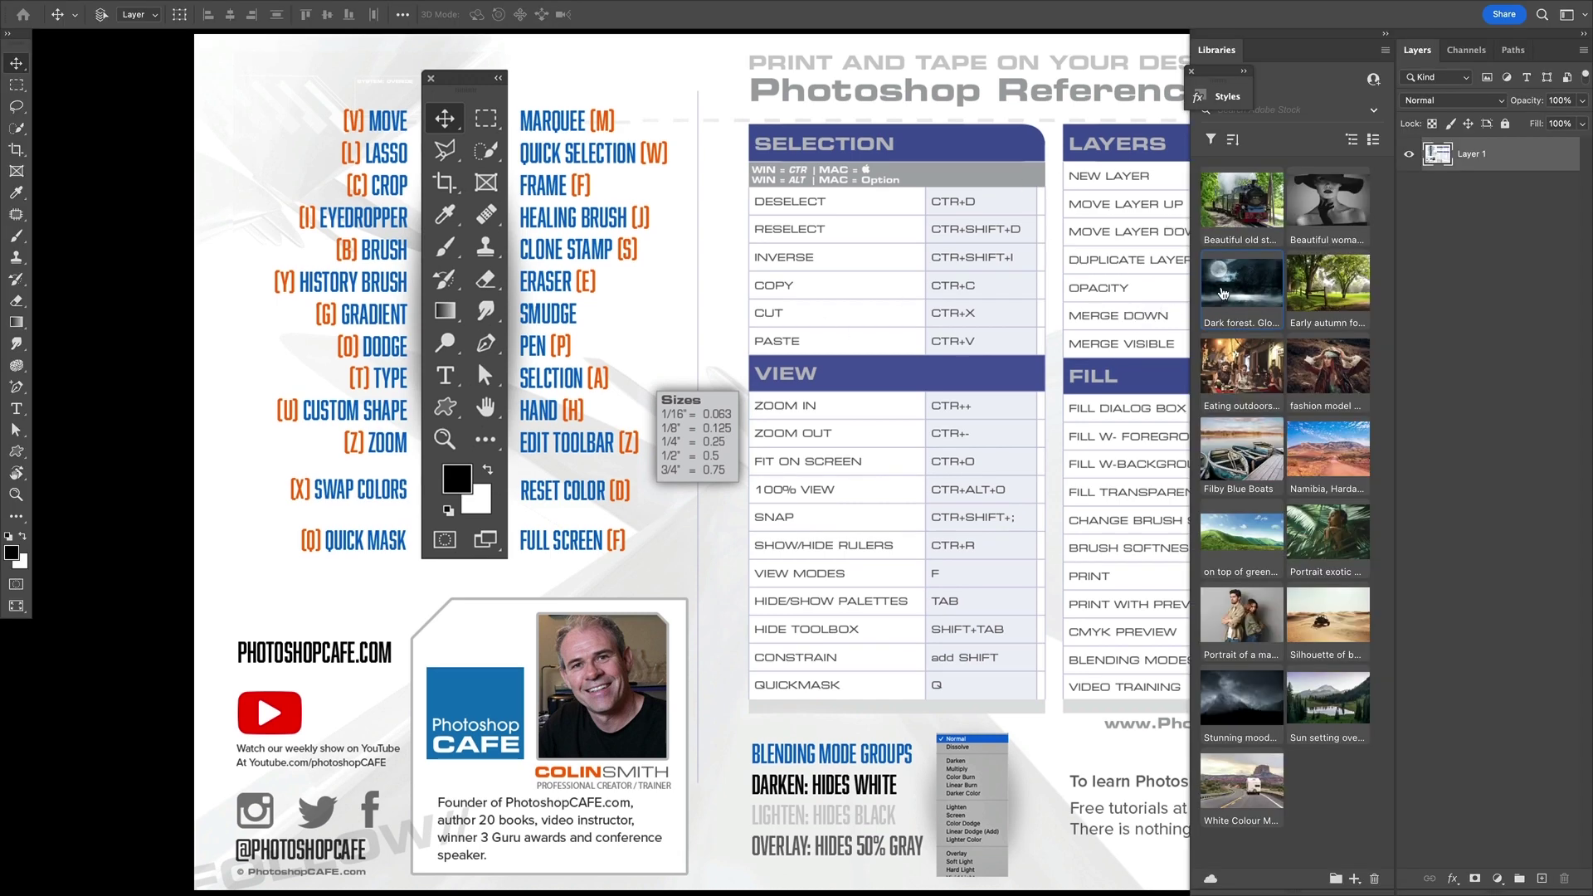
{"action": "double_click", "coordinate": [1230, 292]}
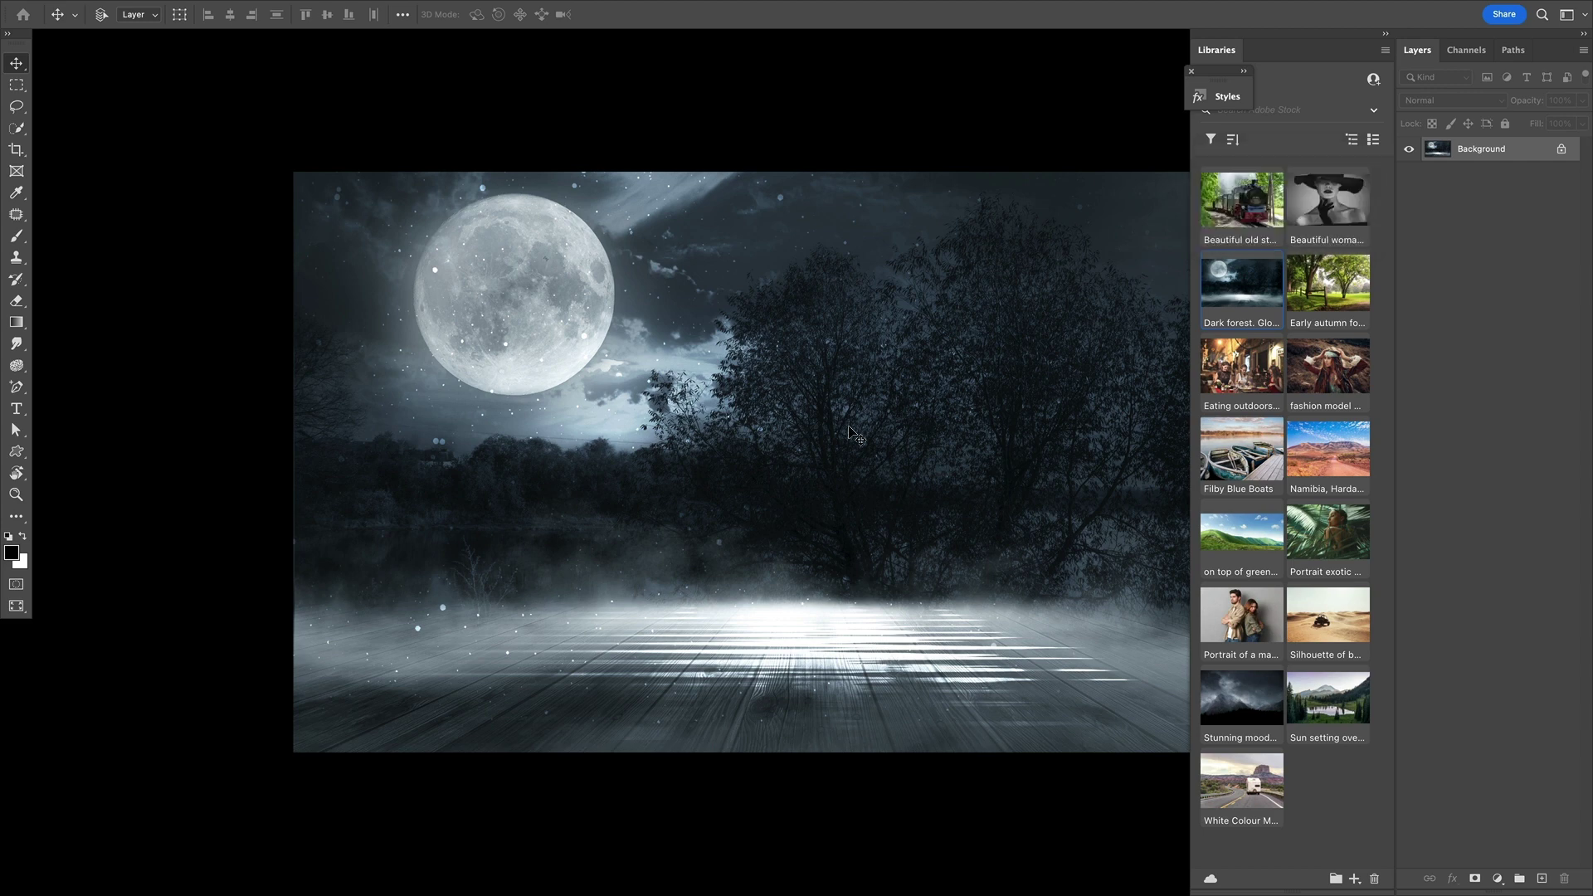
{"action": "left_click_drag", "start_coordinate": [902, 348], "coordinate": [734, 372]}
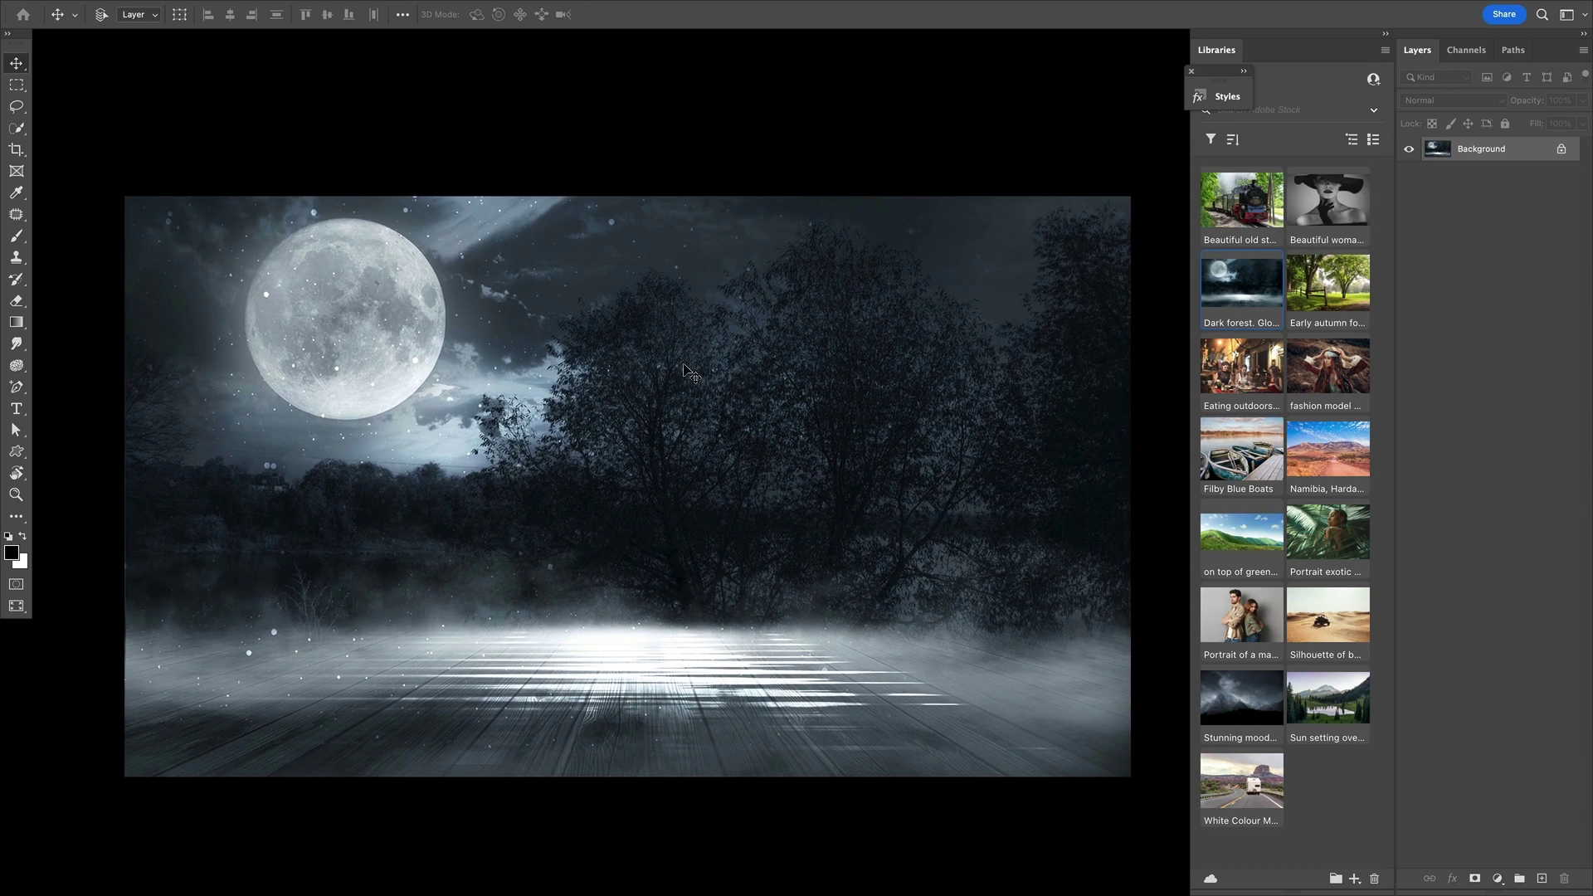
{"action": "left_click", "coordinate": [17, 84]}
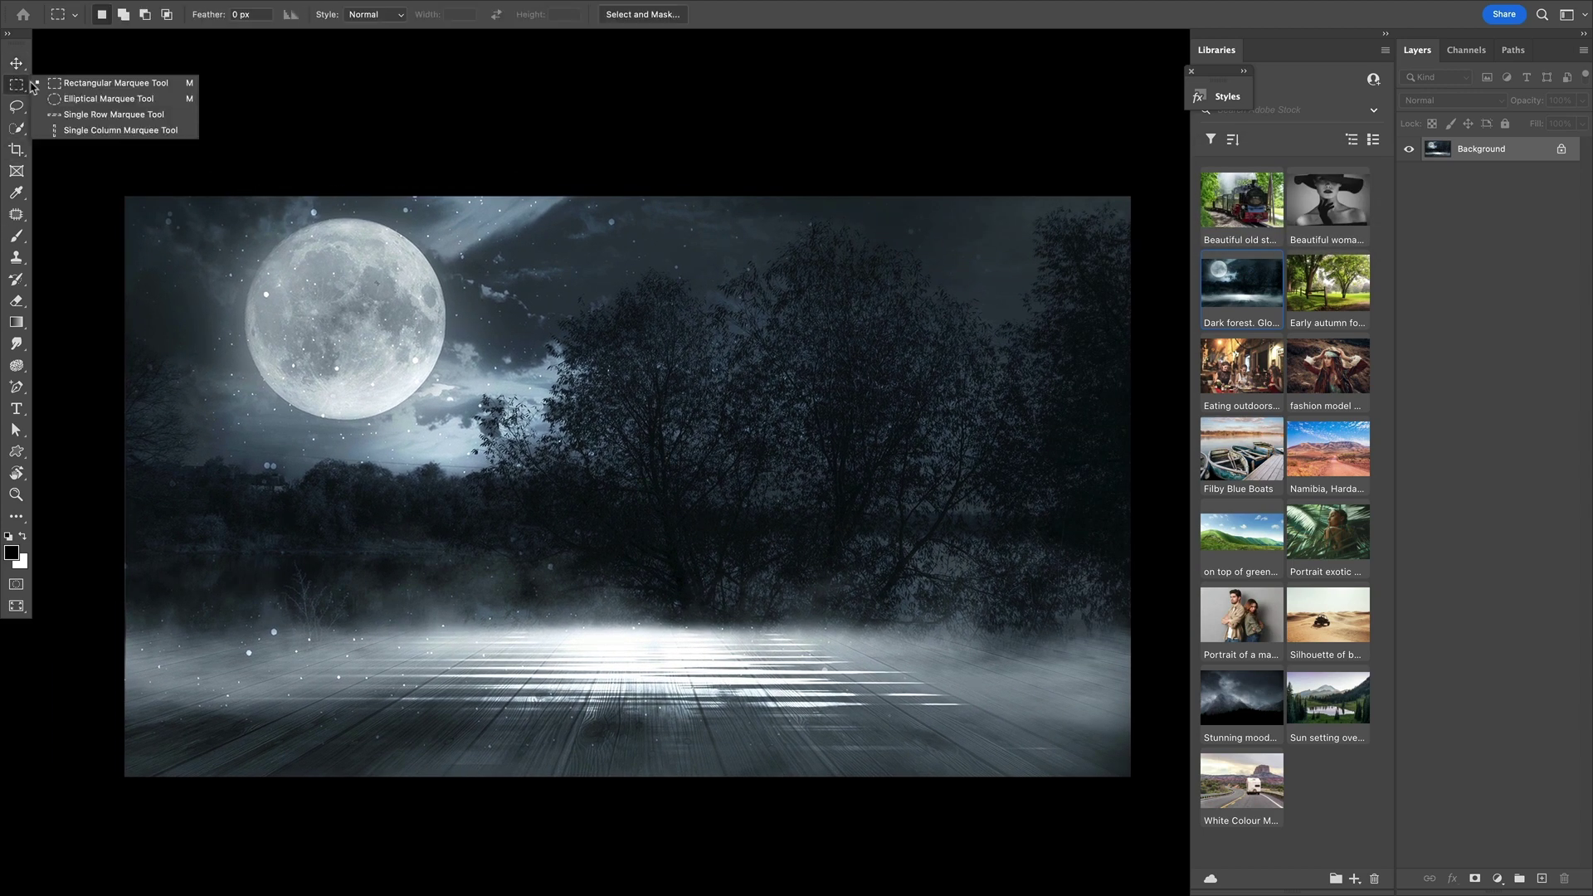
Fit a centred circular selection, about 1440 px across, over the moon and copy it to Layer 1
{"action": "left_click", "coordinate": [74, 93]}
{"action": "left_click_drag", "start_coordinate": [333, 291], "coordinate": [501, 404]}
{"action": "key", "text": "space"}
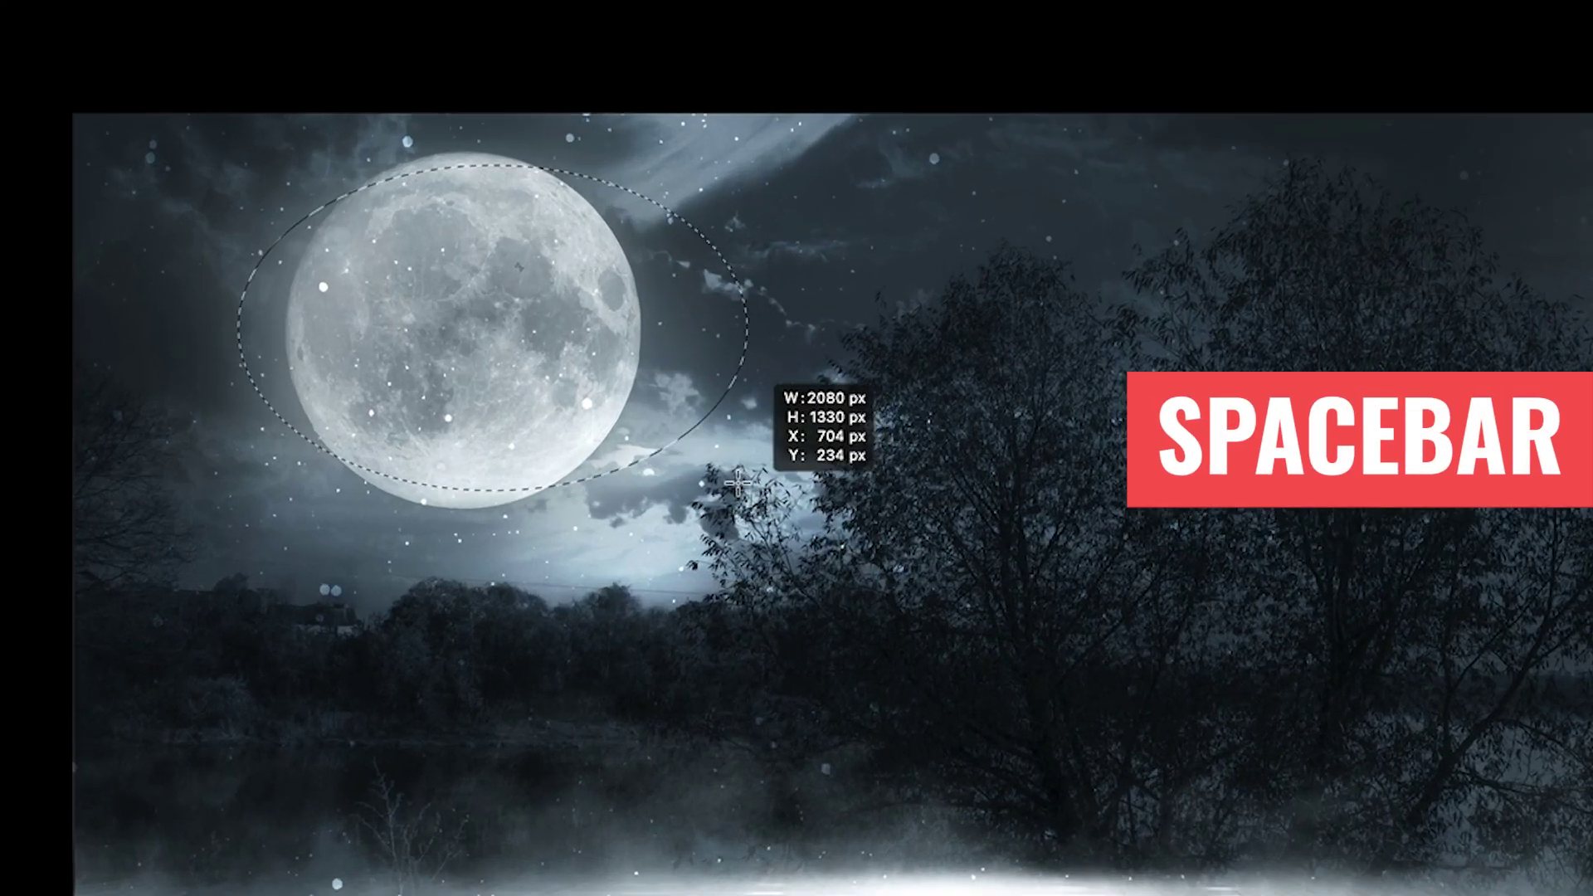
{"action": "mouse_move", "coordinate": [737, 481]}
{"action": "left_mouse_down"}
{"action": "mouse_move", "coordinate": [654, 636]}
{"action": "mouse_move", "coordinate": [1050, 651]}
{"action": "mouse_move", "coordinate": [849, 504]}
{"action": "mouse_move", "coordinate": [761, 495]}
{"action": "left_mouse_up"}
{"action": "key", "text": "space"}
{"action": "mouse_move", "coordinate": [1119, 618]}
{"action": "left_mouse_down"}
{"action": "mouse_move", "coordinate": [1033, 680]}
{"action": "mouse_move", "coordinate": [934, 606]}
{"action": "mouse_move", "coordinate": [910, 625]}
{"action": "mouse_move", "coordinate": [1198, 814]}
{"action": "mouse_move", "coordinate": [974, 643]}
{"action": "mouse_move", "coordinate": [985, 650]}
{"action": "left_mouse_up"}
{"action": "key", "text": "shift"}
{"action": "mouse_move", "coordinate": [614, 325]}
{"action": "left_mouse_down"}
{"action": "mouse_move", "coordinate": [774, 478]}
{"action": "mouse_move", "coordinate": [768, 498]}
{"action": "mouse_move", "coordinate": [733, 478]}
{"action": "mouse_move", "coordinate": [932, 625]}
{"action": "mouse_move", "coordinate": [956, 619]}
{"action": "left_mouse_up"}
{"action": "key", "text": "alt"}
{"action": "key", "text": "shift"}
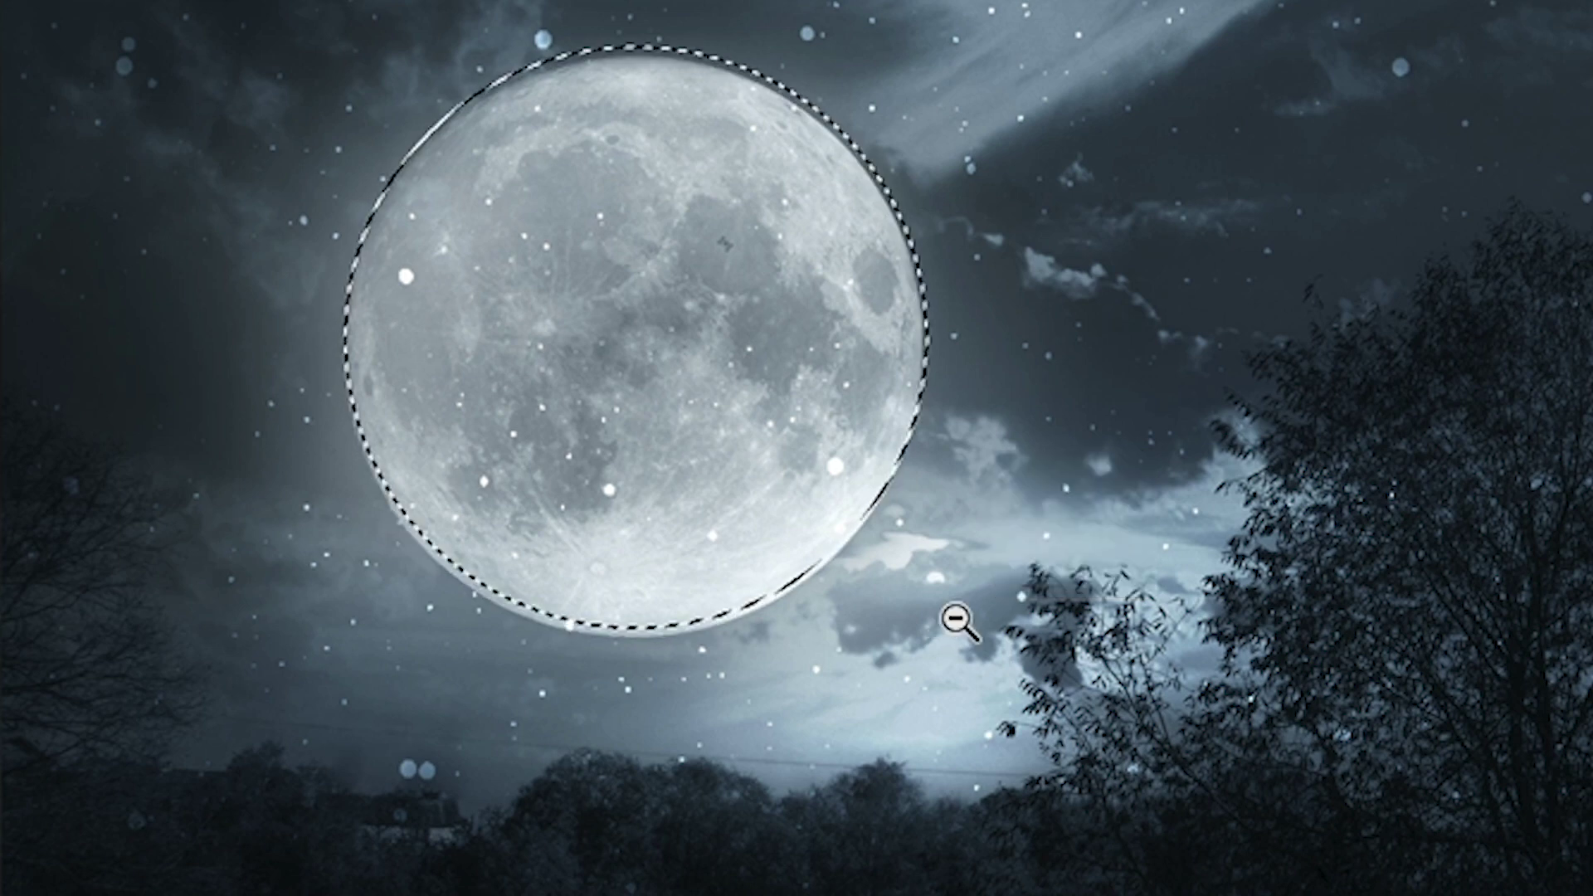
{"action": "left_click_drag", "start_coordinate": [778, 440], "coordinate": [778, 453]}
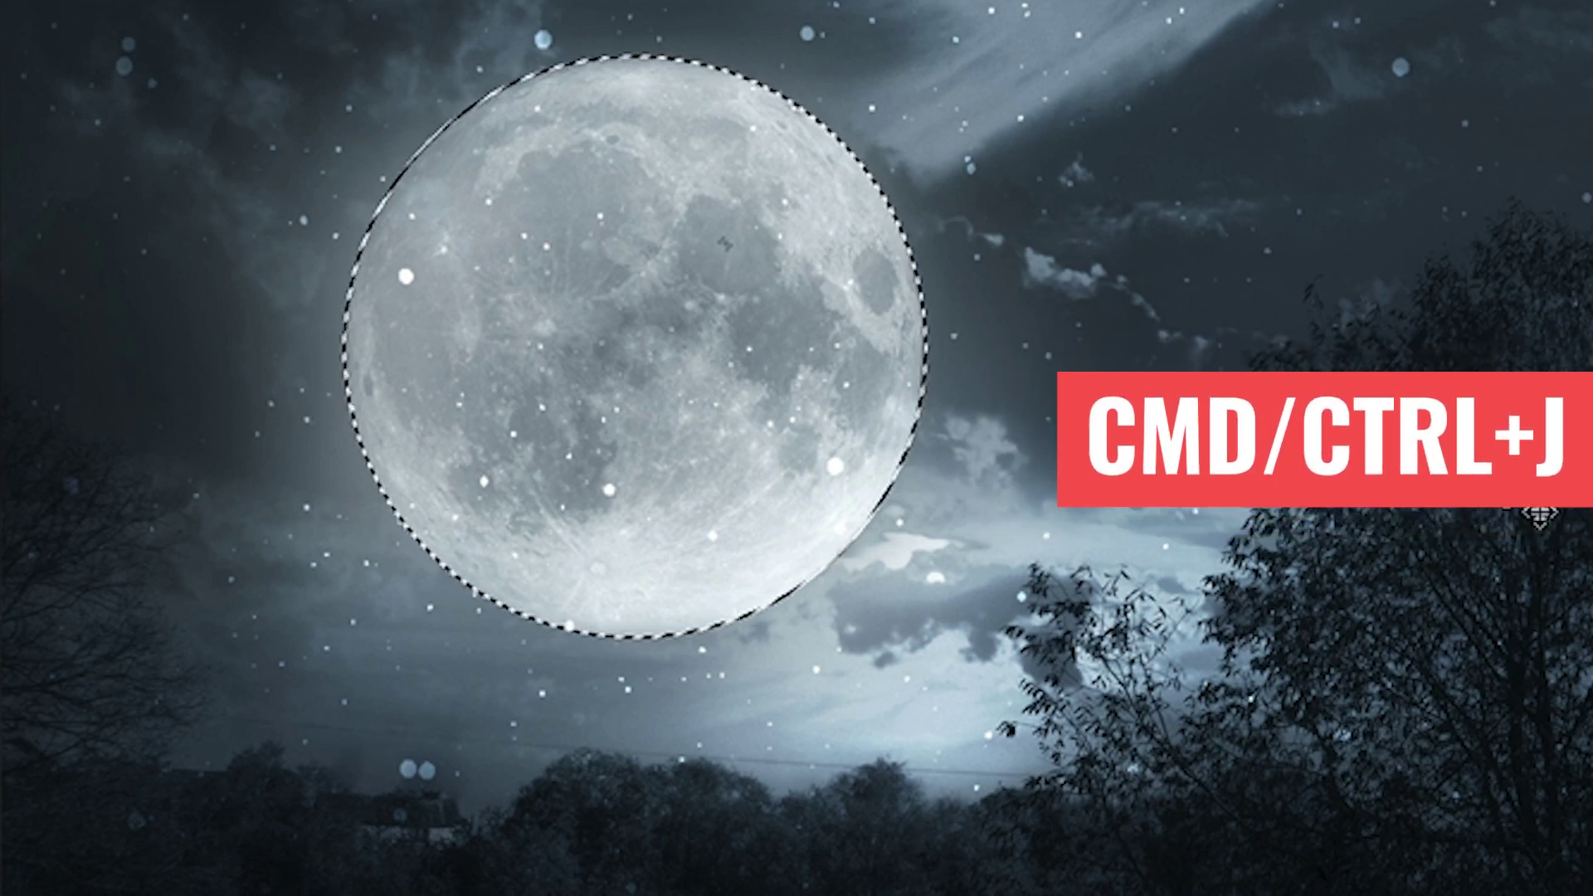
{"action": "key", "text": "ctrl+j"}
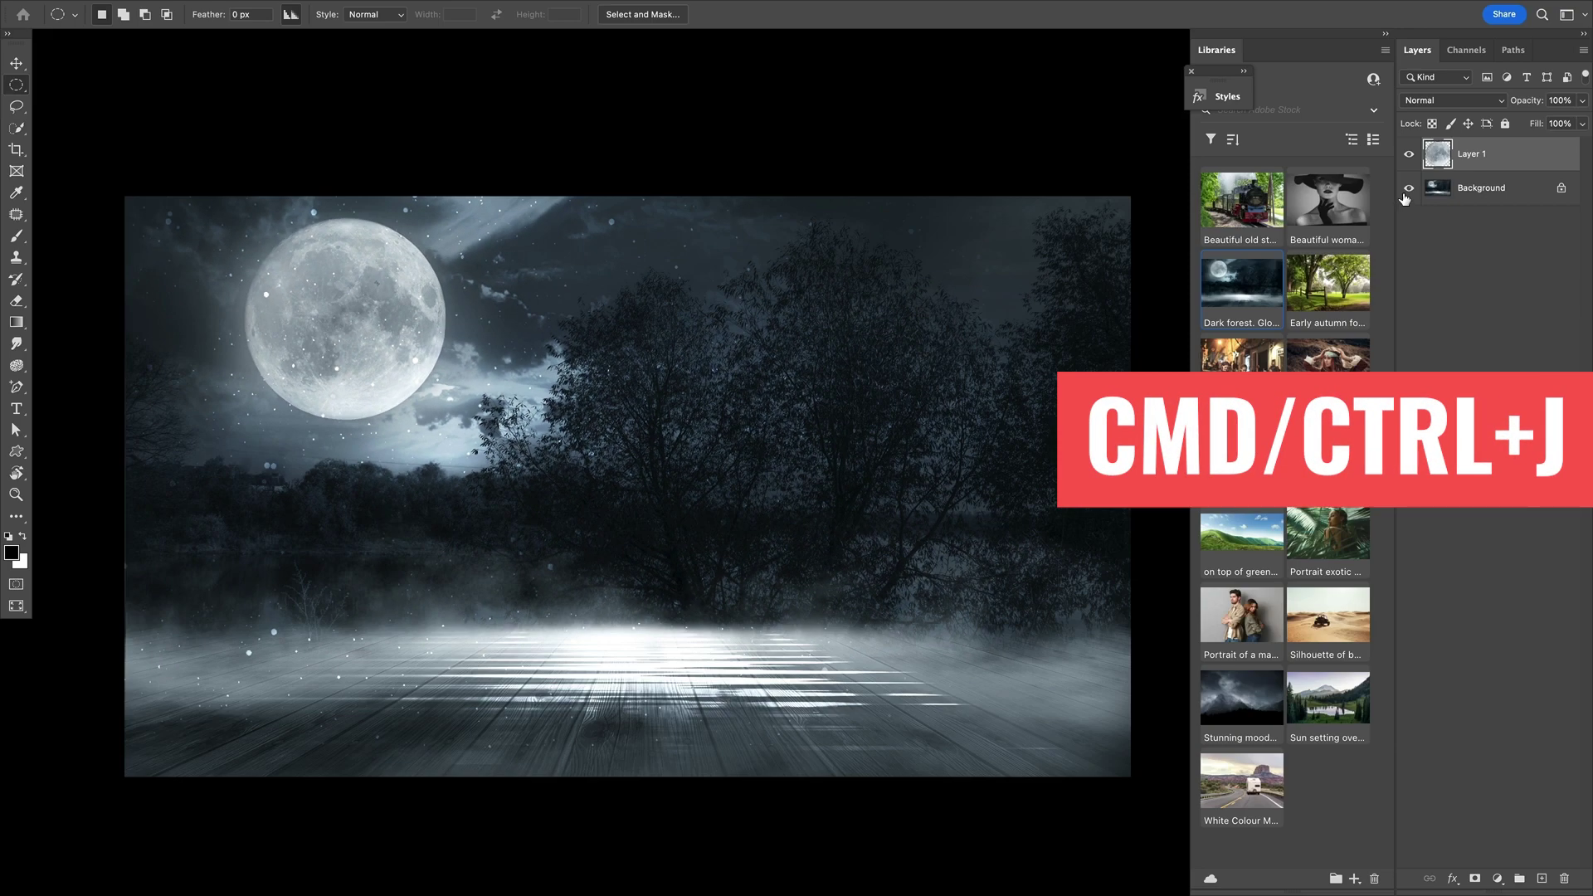
Toggle the Background and Layer 1 visibility to check the copied moon
{"action": "left_click", "coordinate": [1409, 188]}
{"action": "left_click", "coordinate": [1409, 189]}
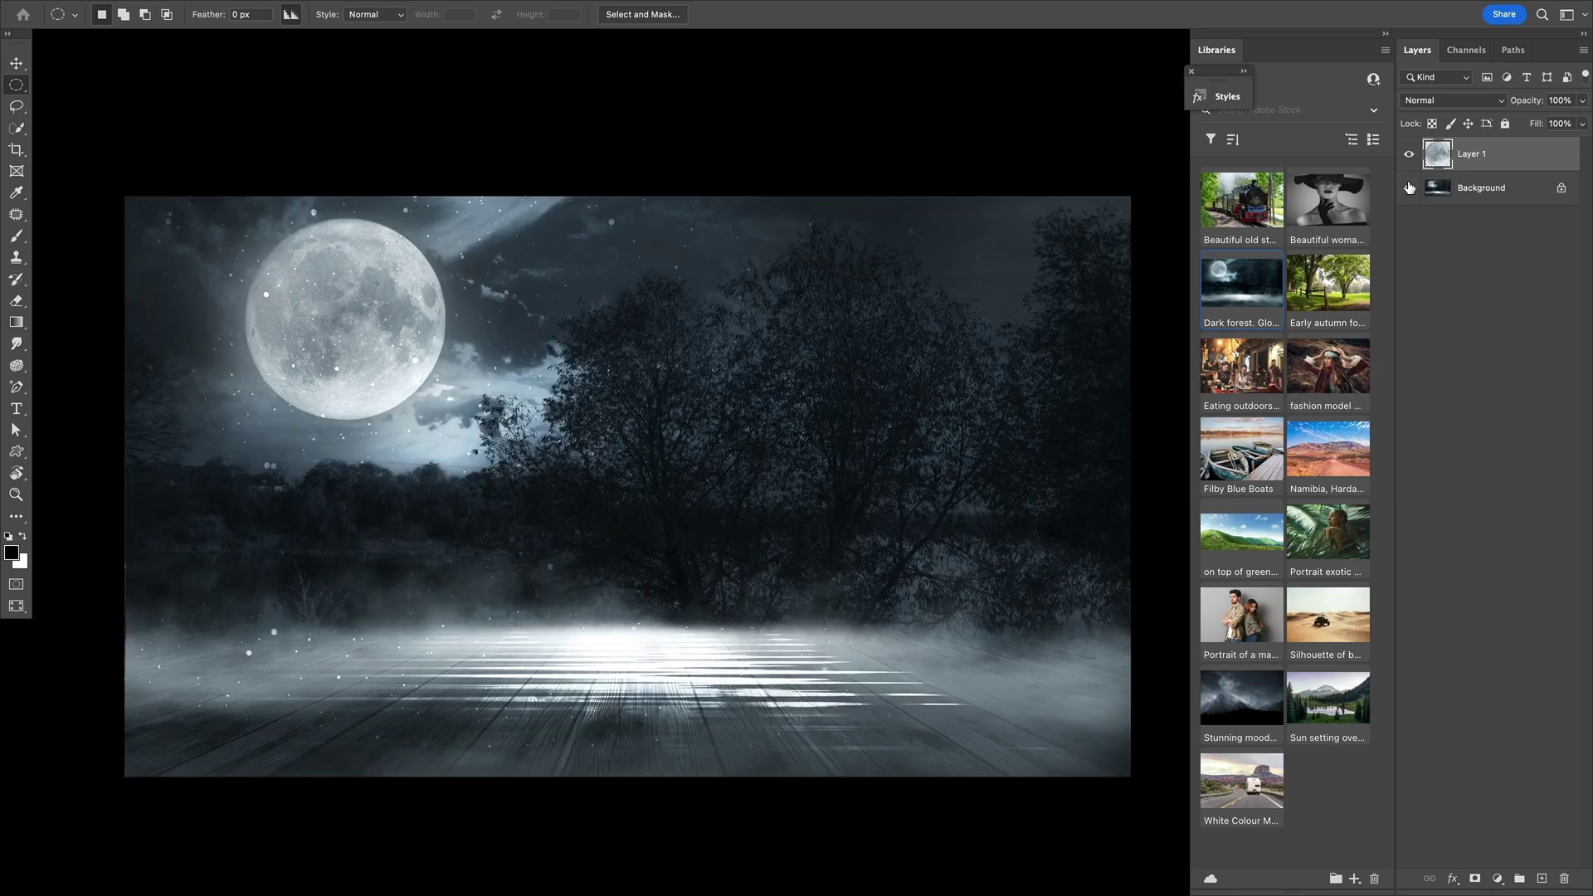
{"action": "left_click", "coordinate": [1409, 156]}
{"action": "left_click", "coordinate": [1410, 156]}
Load the moon outline on Background, cut it to Layer 2, and compare the hole left behind
{"action": "left_click", "coordinate": [1437, 154], "text": "ctrl"}
{"action": "left_click", "coordinate": [1445, 191]}
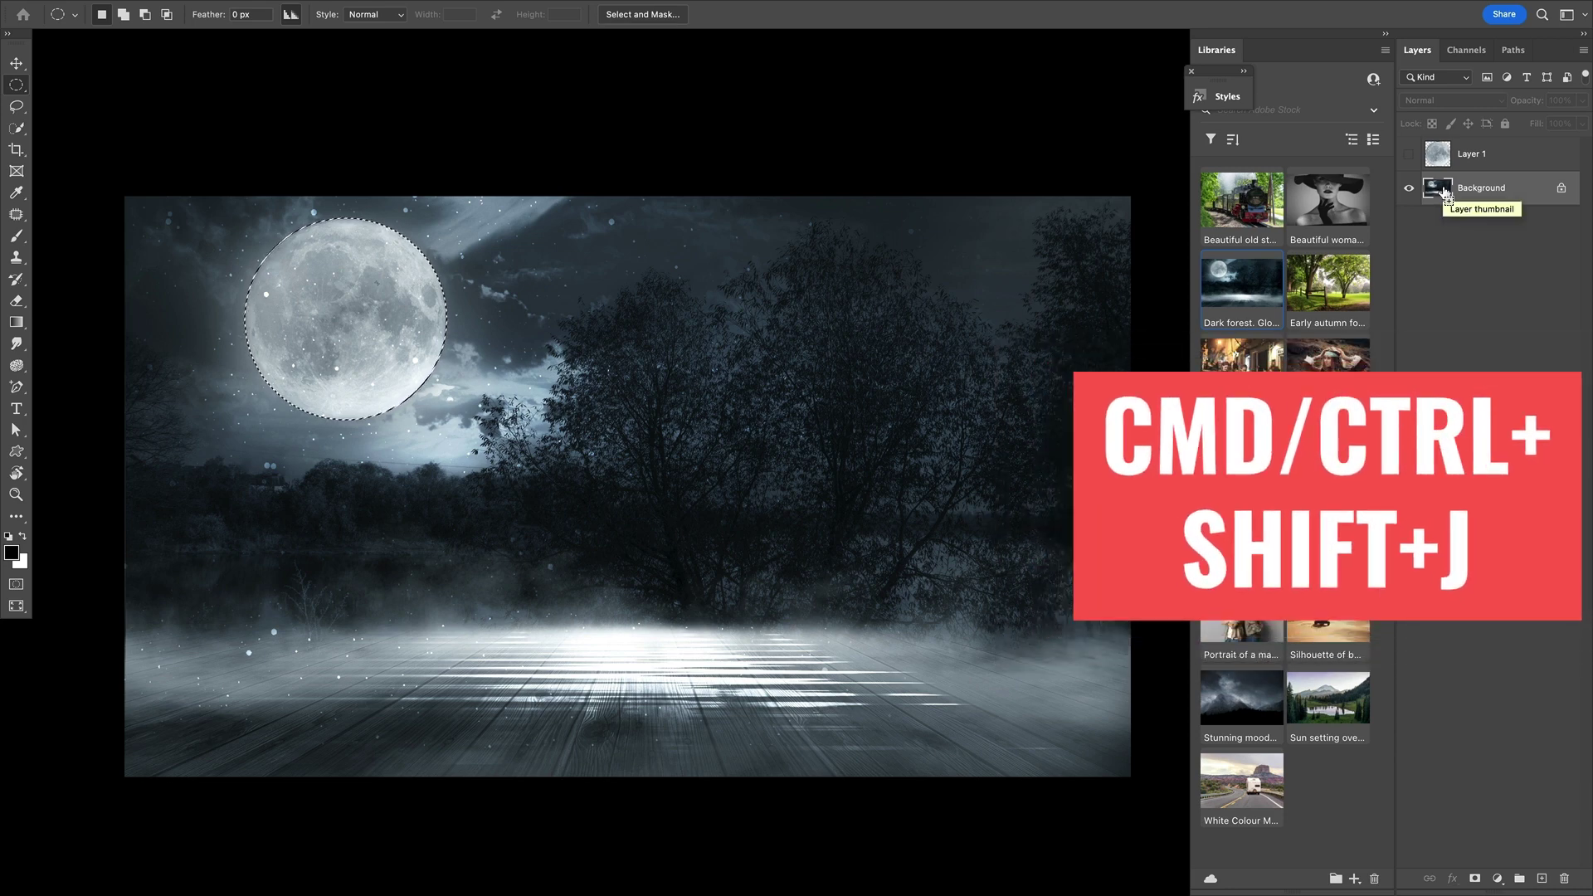
{"action": "key", "text": "ctrl+shift+j"}
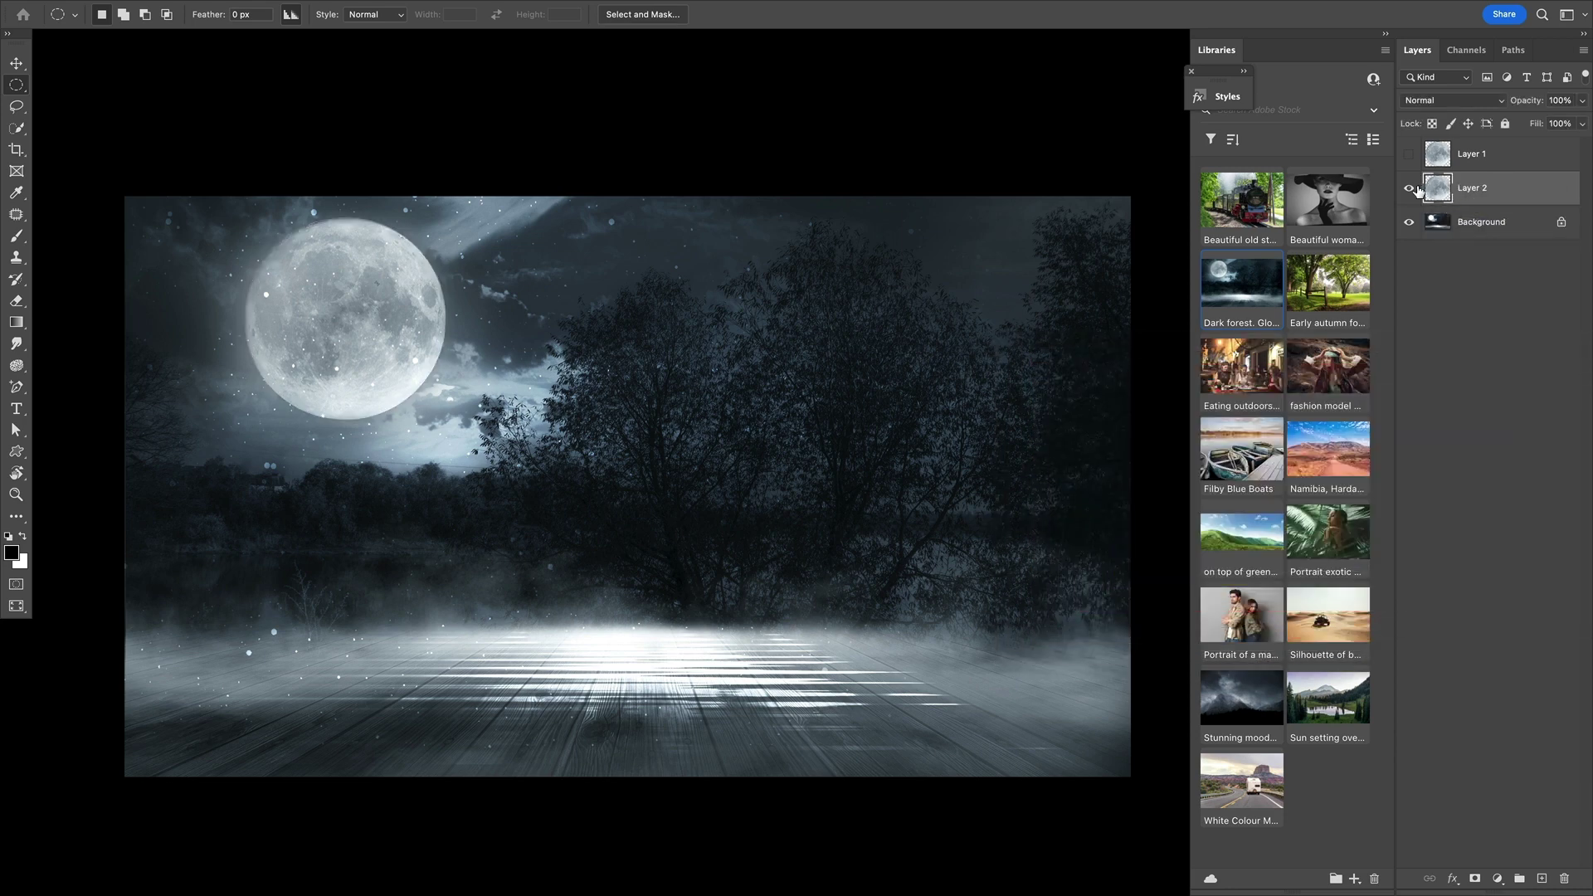
{"action": "left_click", "coordinate": [1411, 189]}
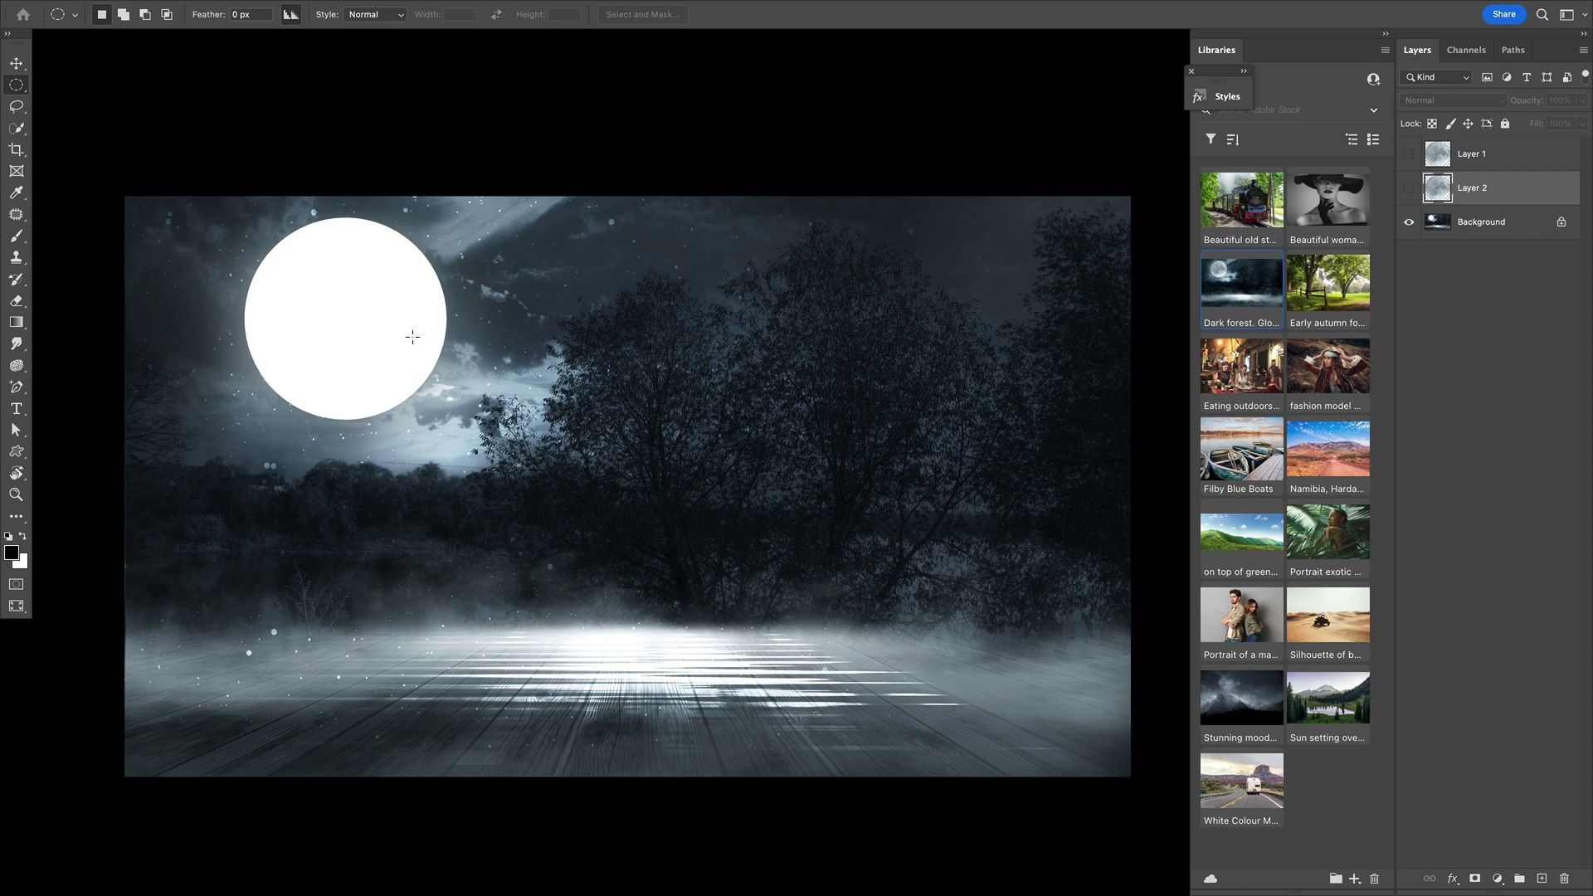
{"action": "left_click", "coordinate": [1407, 190]}
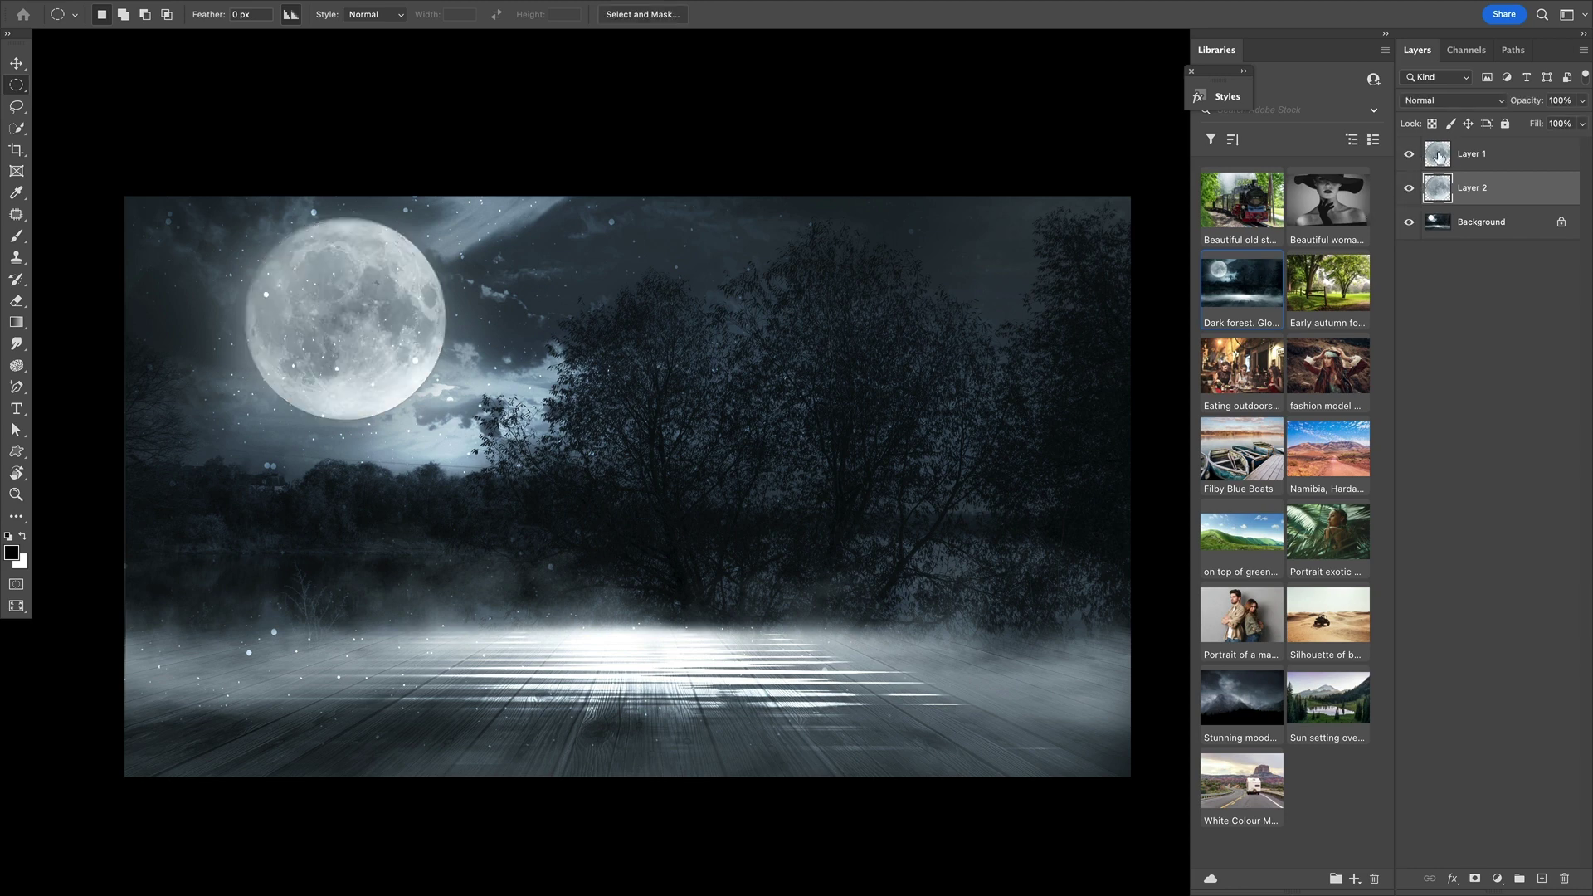
{"action": "left_click", "coordinate": [1466, 156]}
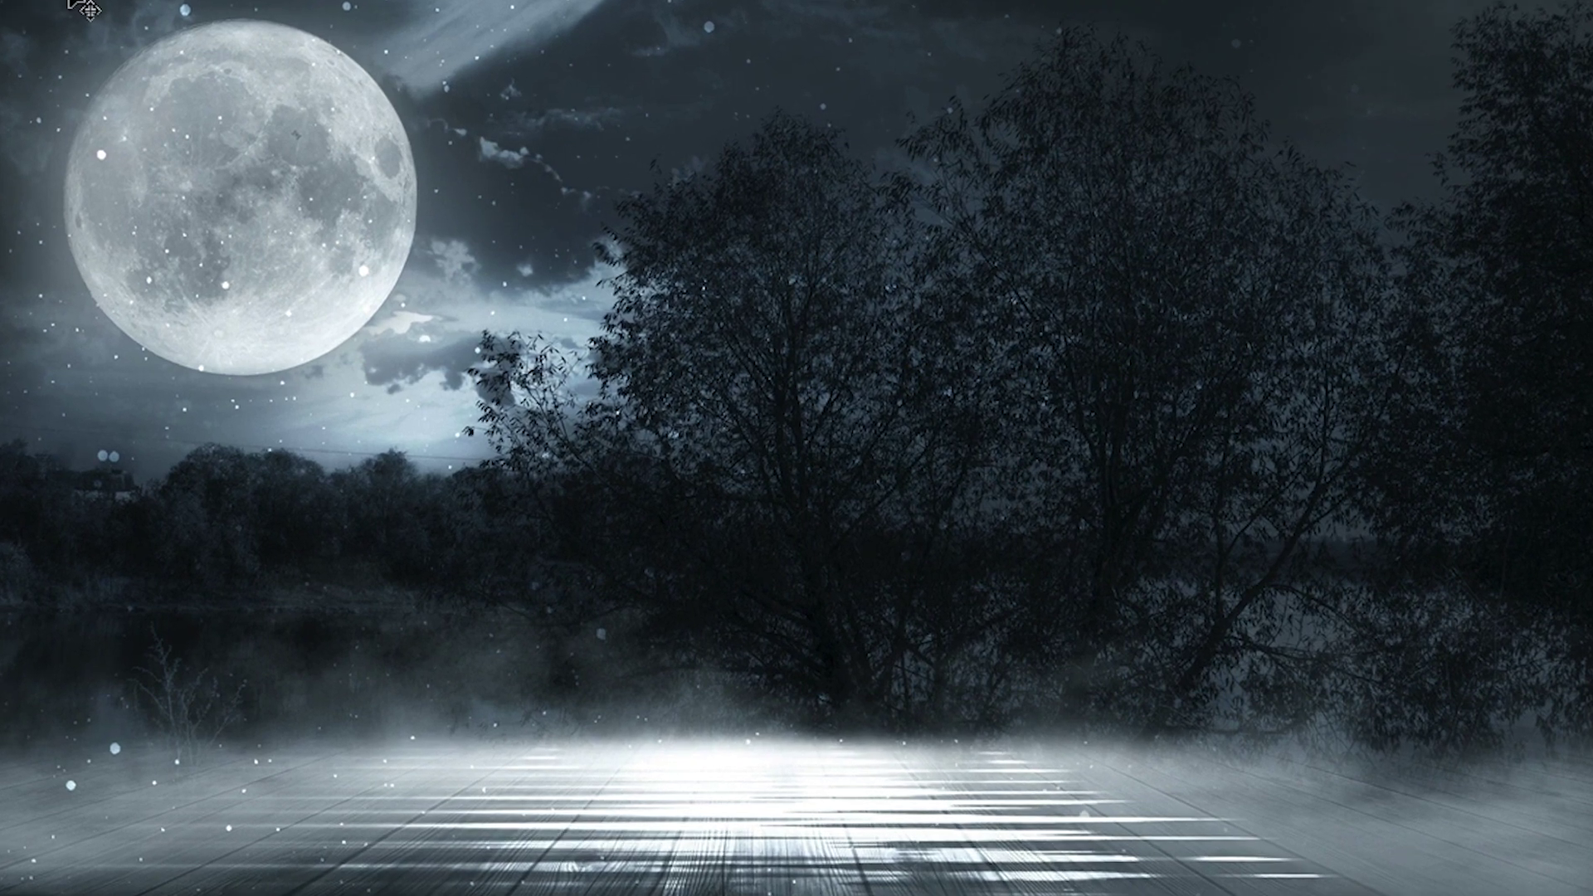
Alt-drag moon copies into two rows of three, then select all moons and shift them down-left
{"action": "left_click_drag", "start_coordinate": [246, 157], "coordinate": [1277, 143]}
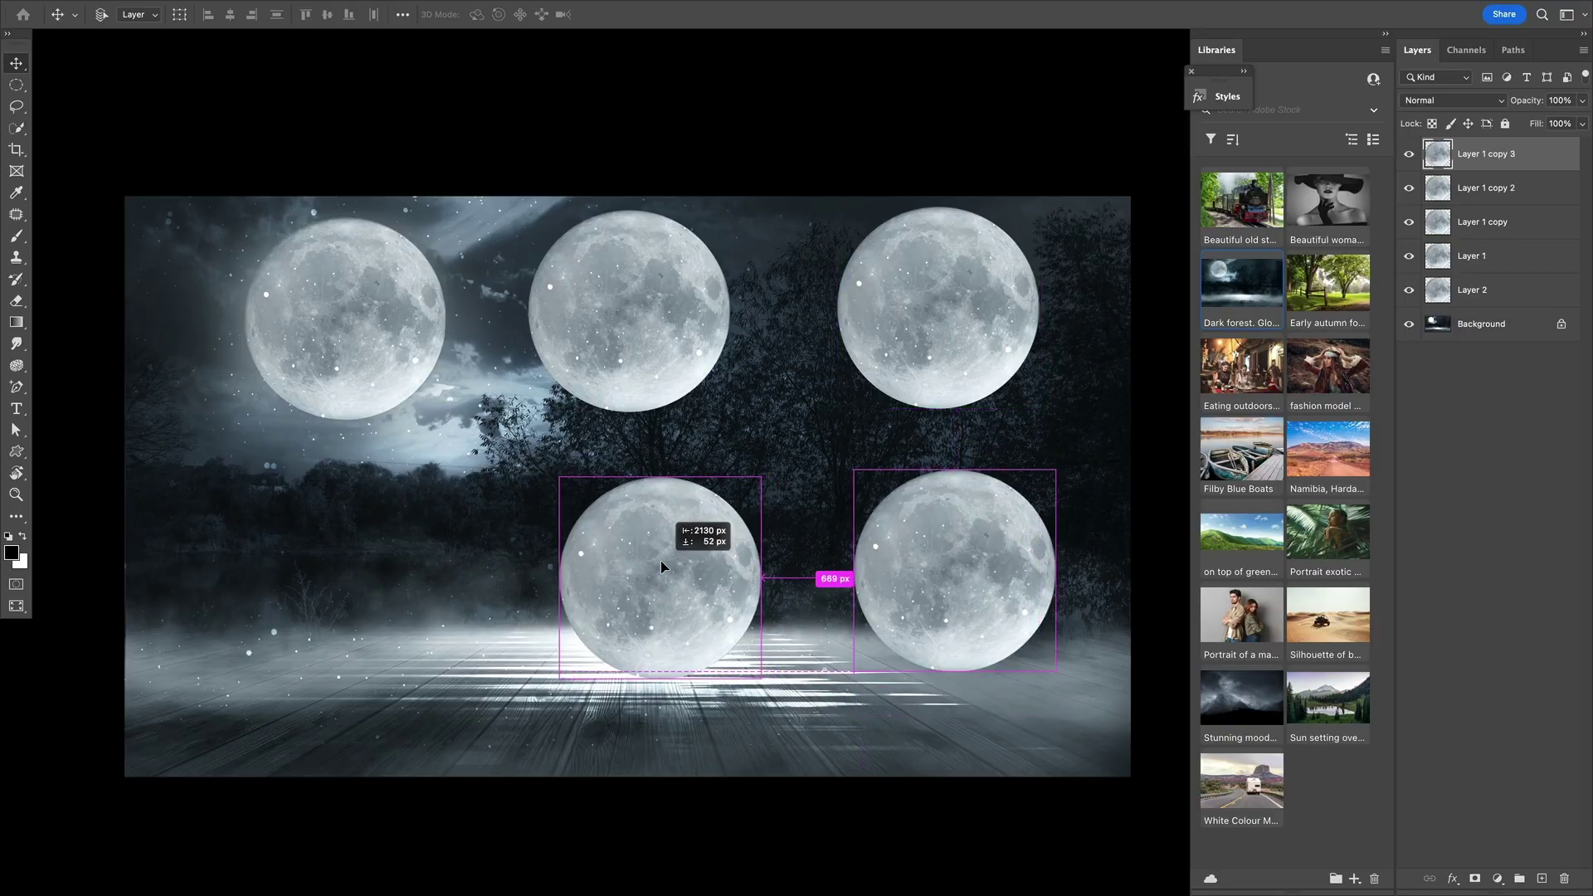
{"action": "left_click_drag", "start_coordinate": [662, 561], "coordinate": [661, 561]}
{"action": "left_click_drag", "start_coordinate": [661, 562], "coordinate": [373, 548]}
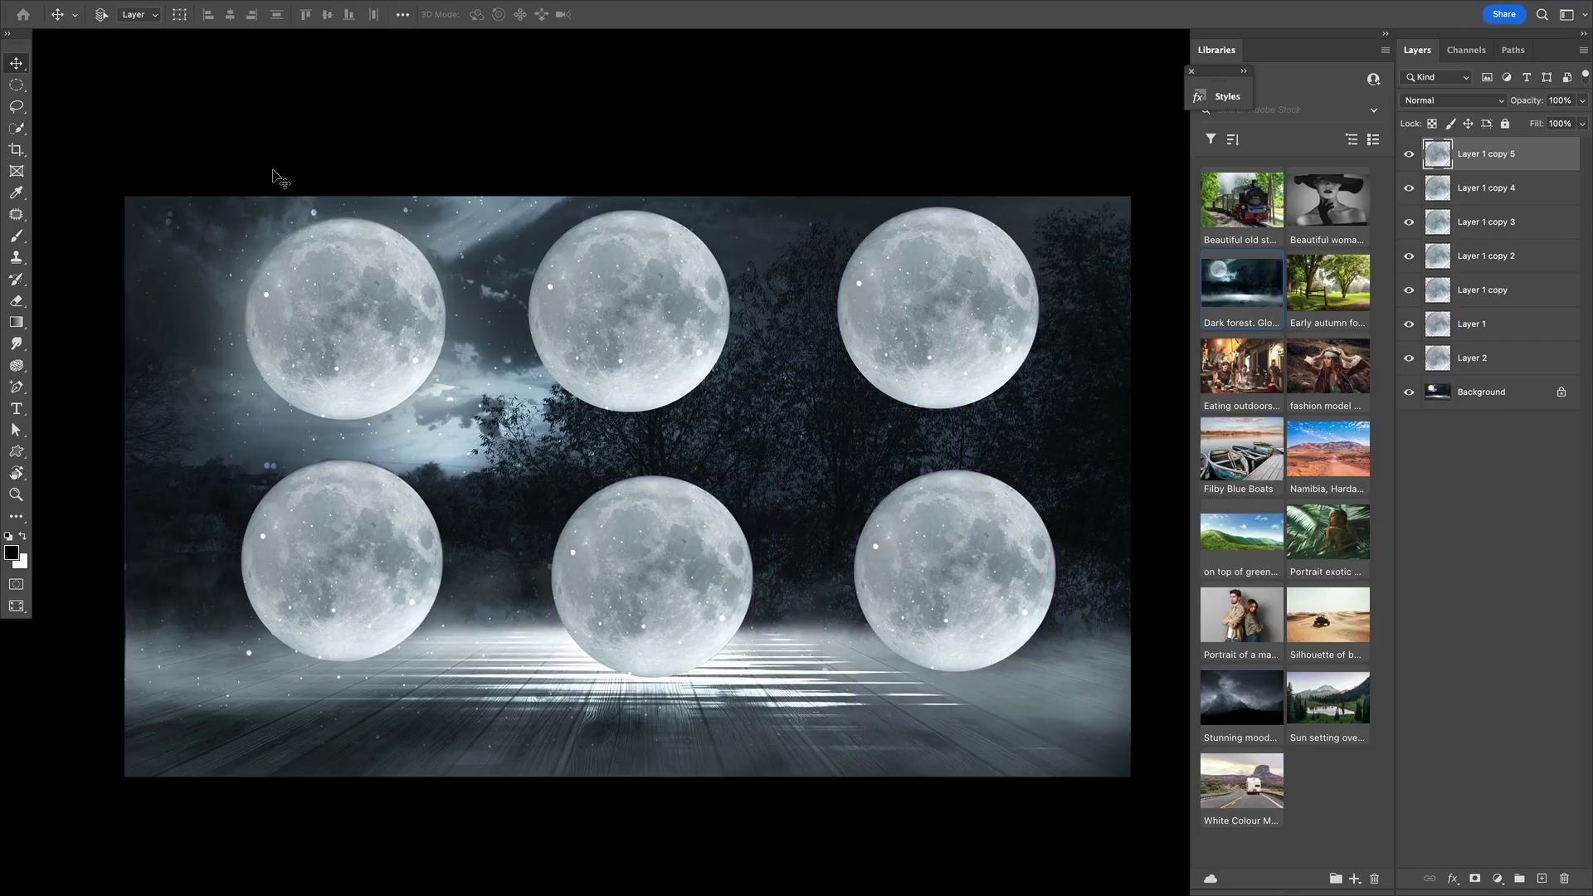
{"action": "left_click_drag", "start_coordinate": [191, 139], "coordinate": [1027, 670]}
{"action": "left_click_drag", "start_coordinate": [867, 274], "coordinate": [911, 262]}
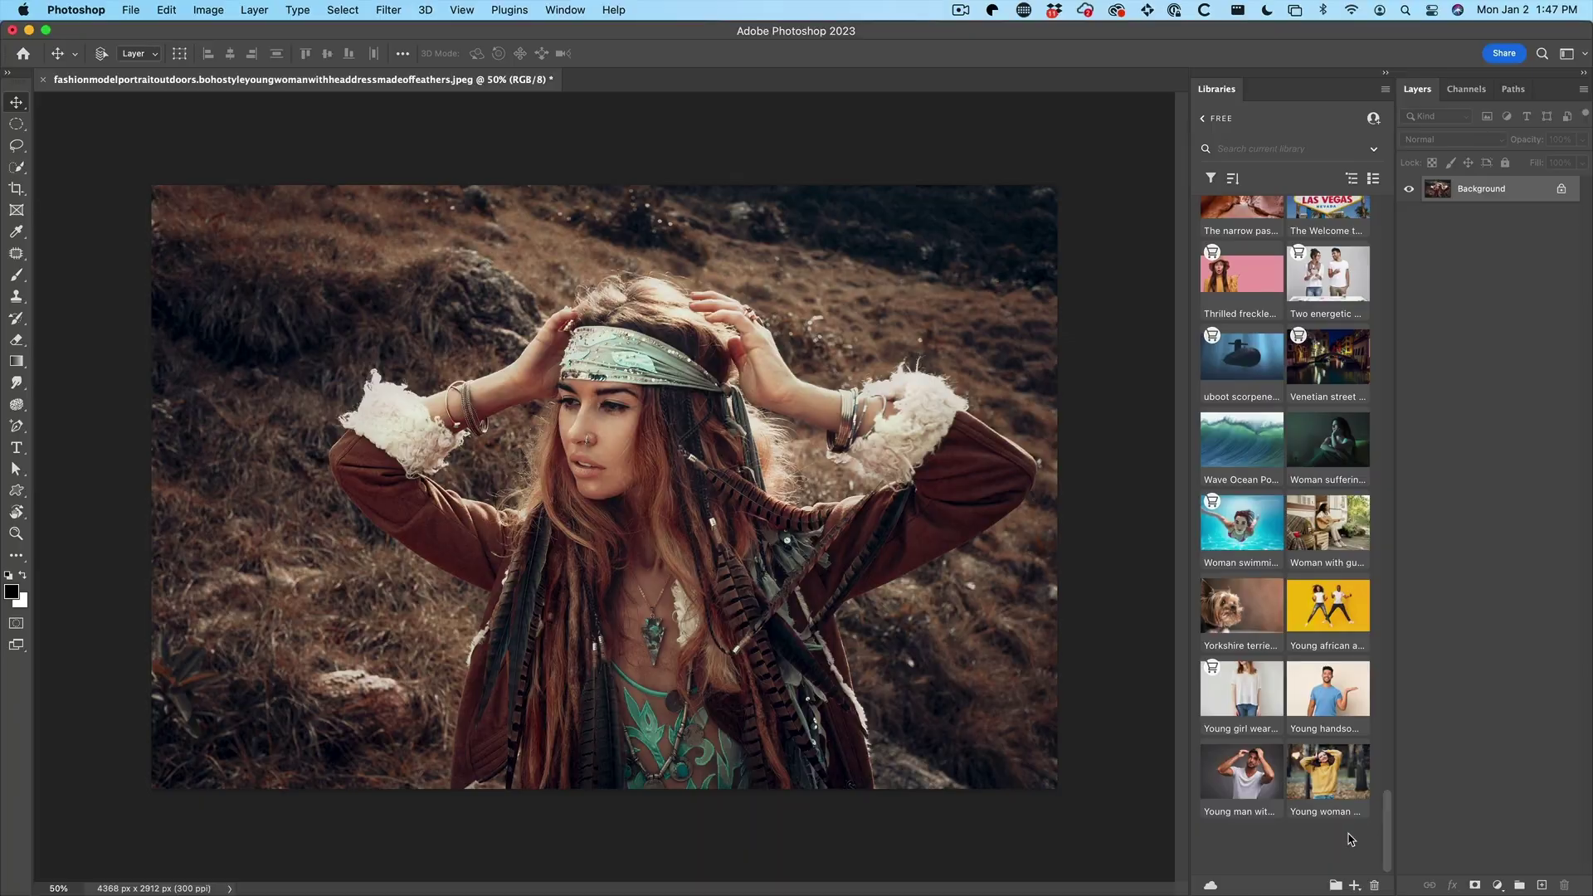
{"action": "scroll", "coordinate": [1348, 840], "scroll_direction": "up", "scroll_amount": 15}
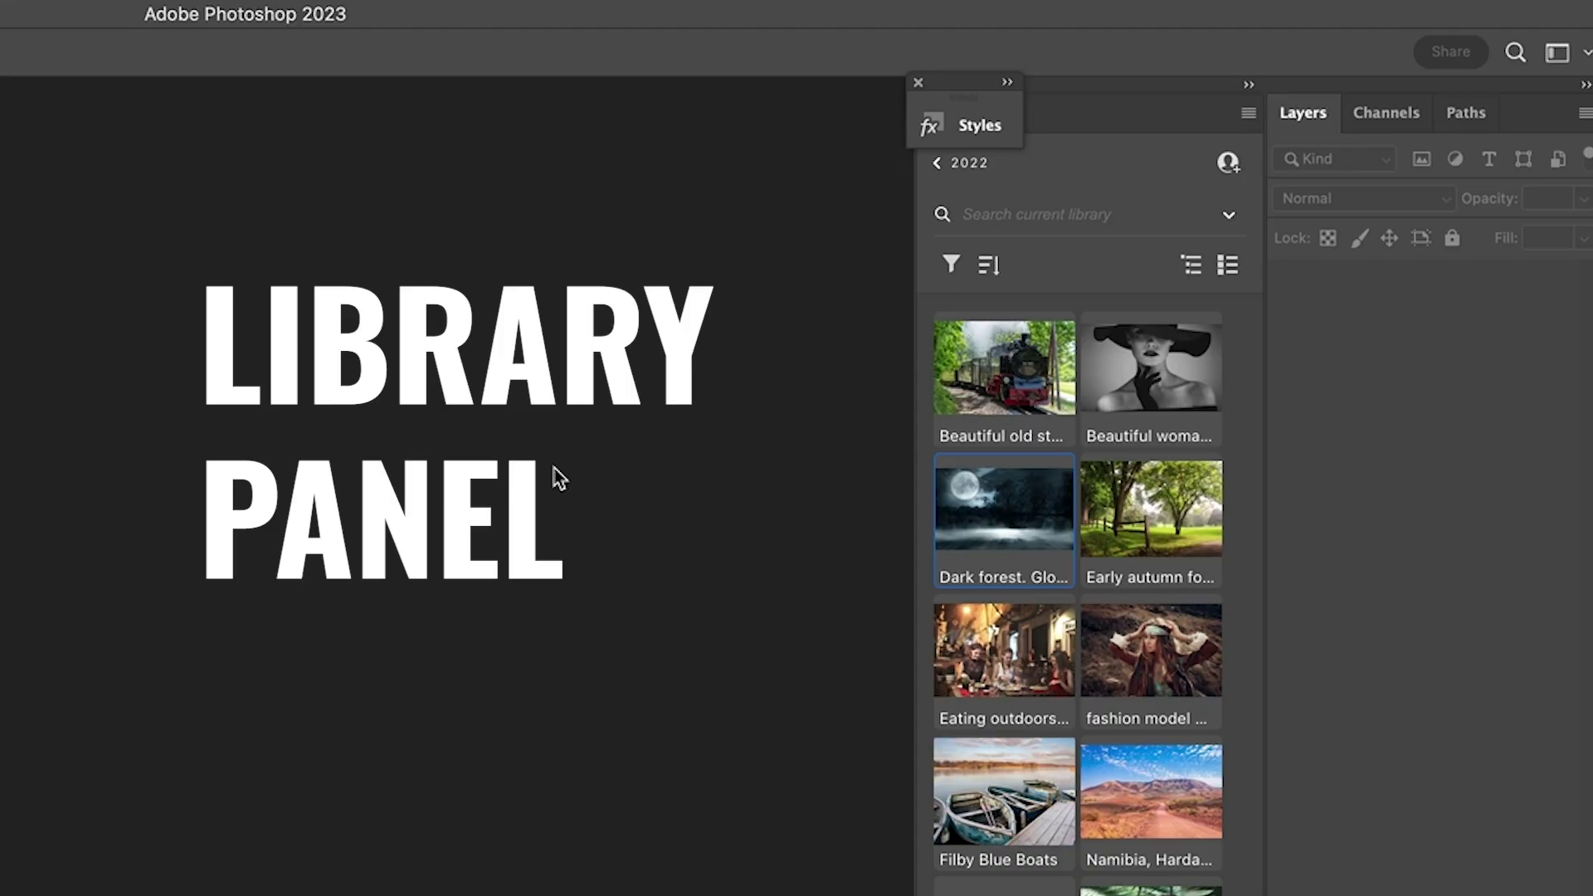
Switch the Libraries search to Adobe Stock and browse the texture results
{"action": "left_click", "coordinate": [1009, 217]}
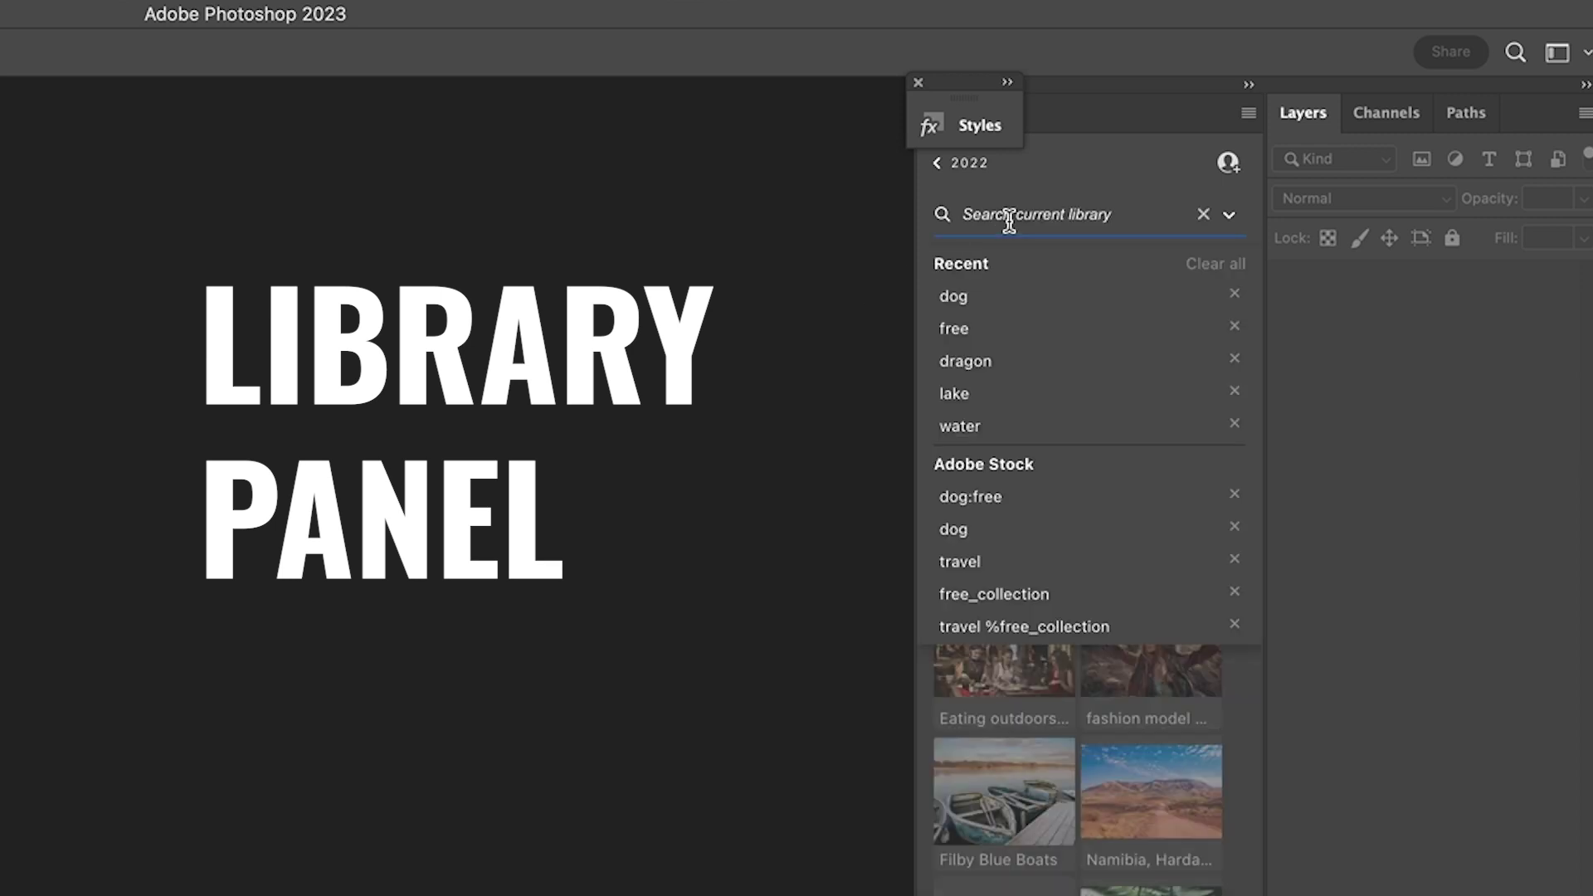
{"action": "type", "text": "testure"}
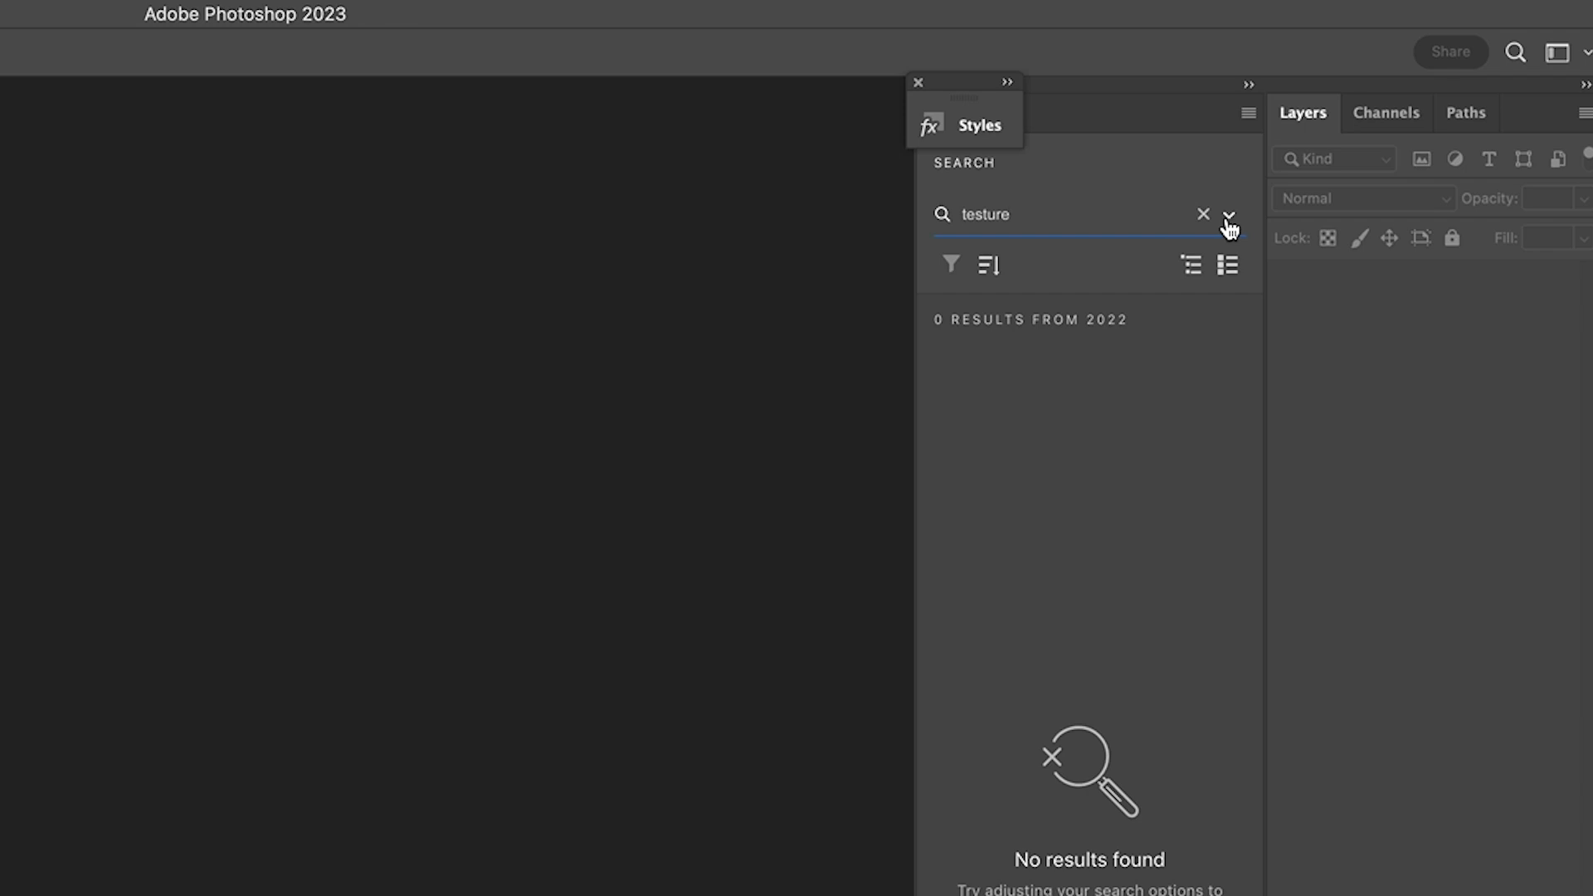
{"action": "left_click", "coordinate": [1228, 218]}
{"action": "left_click", "coordinate": [1150, 283]}
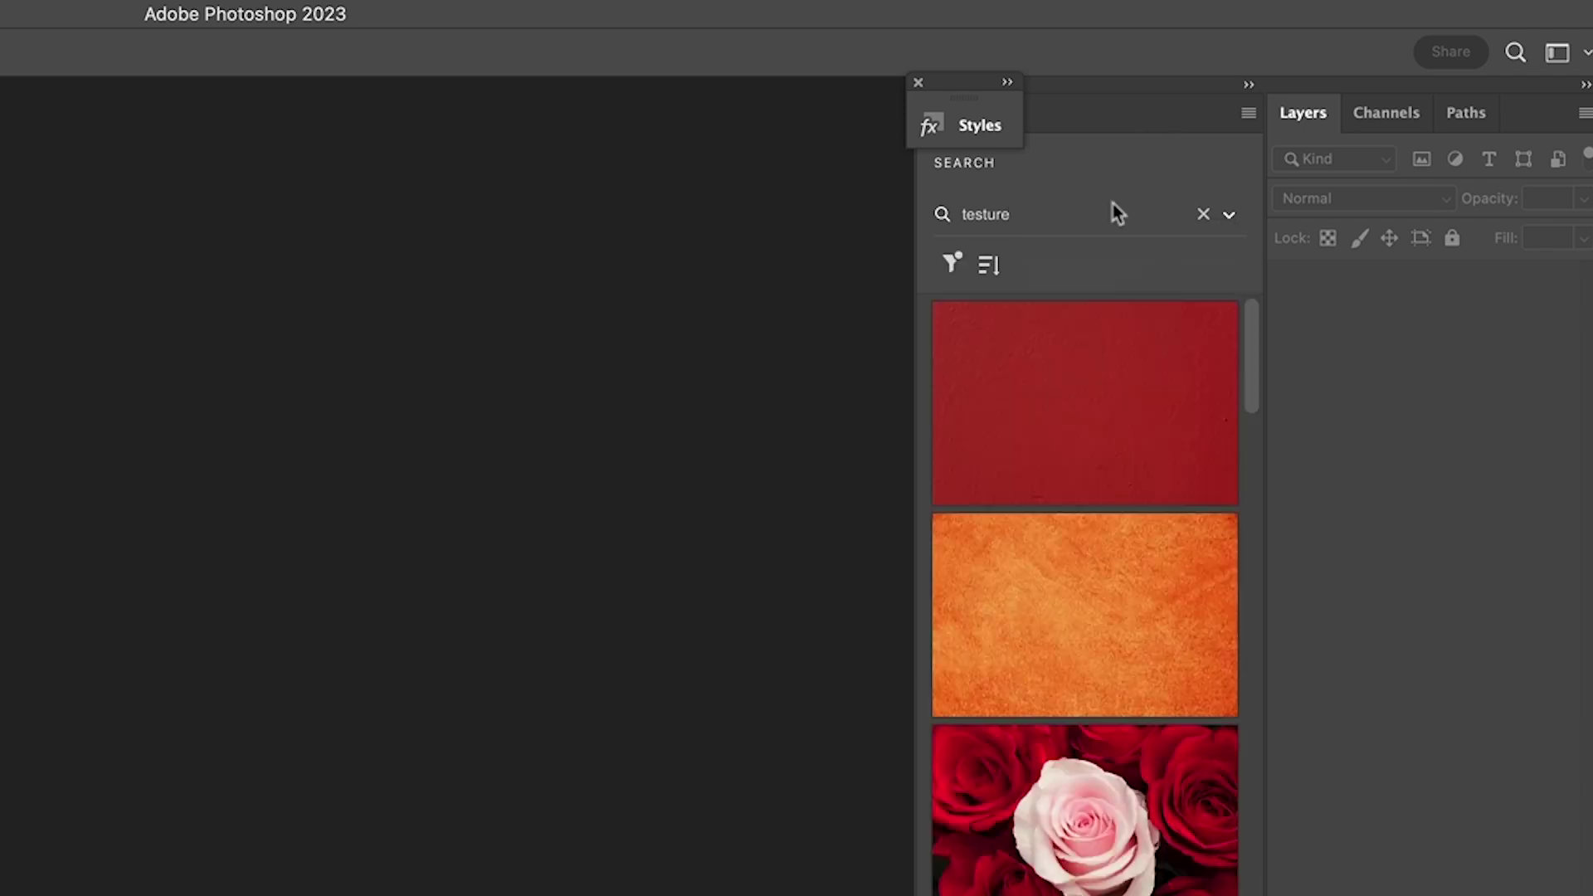
{"action": "scroll", "coordinate": [1105, 764], "scroll_direction": "down", "scroll_amount": 15}
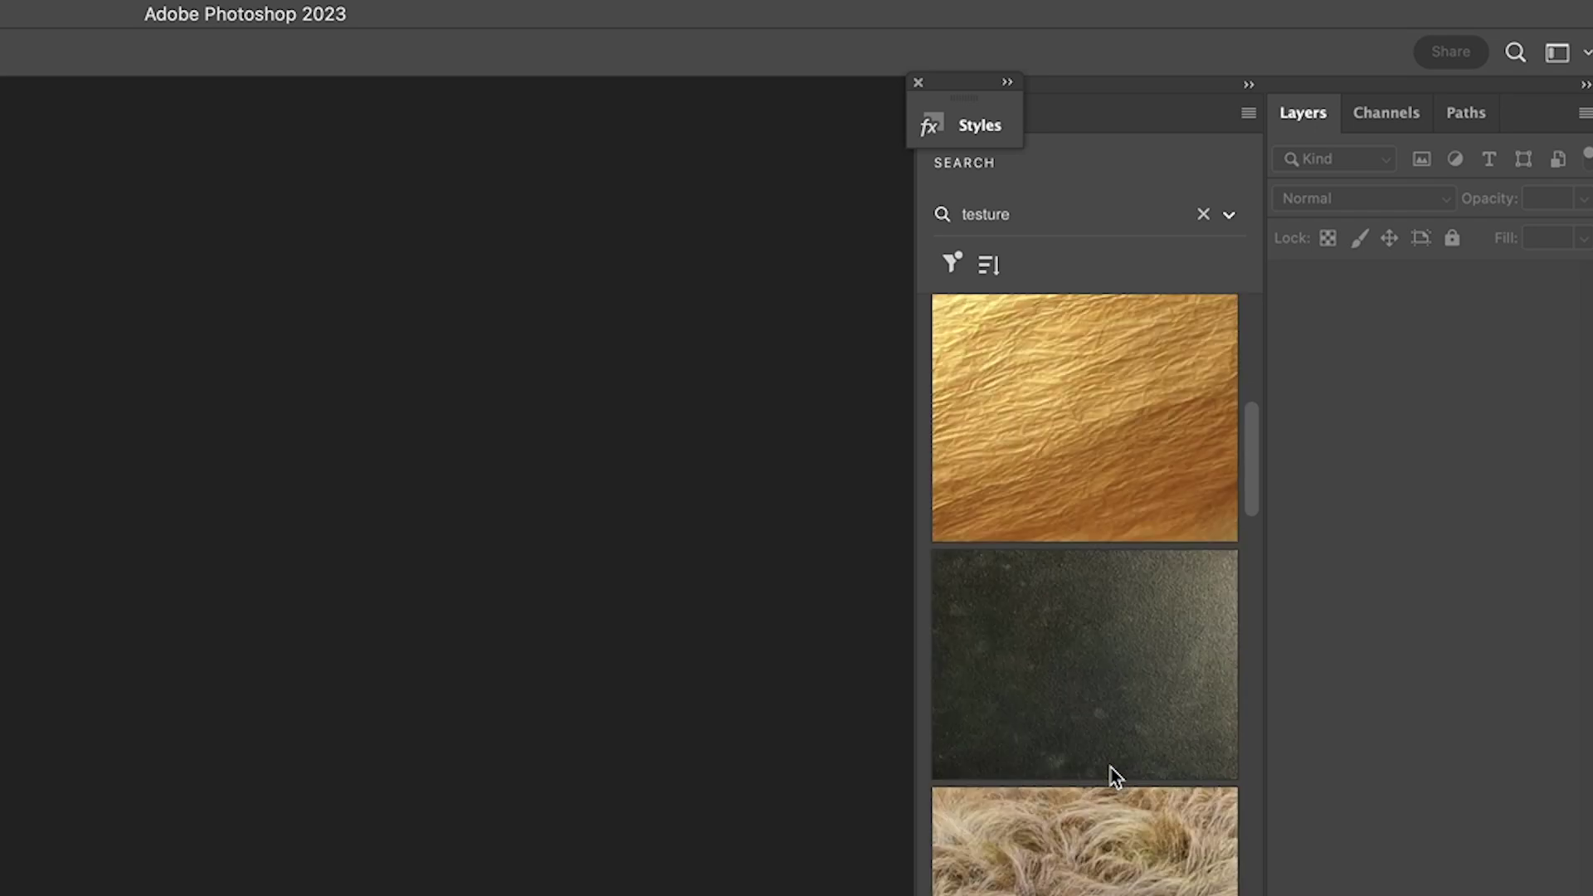
Save the gold parchment texture's preview into the 2022 library
{"action": "right_click", "coordinate": [1109, 369]}
{"action": "mouse_move", "coordinate": [1208, 423]}
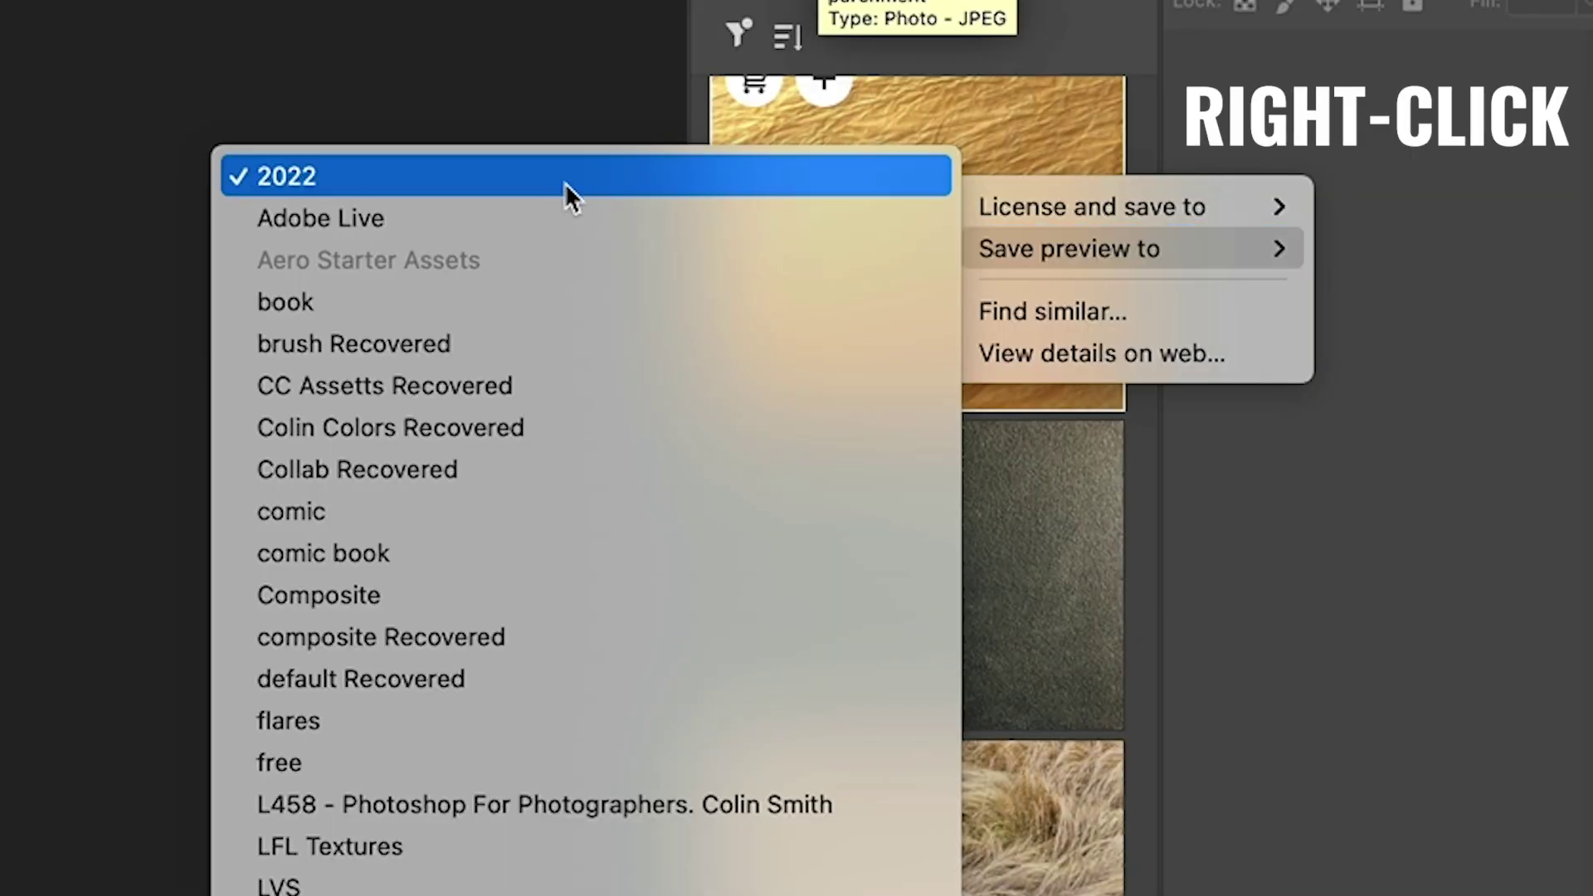
{"action": "left_click", "coordinate": [557, 177]}
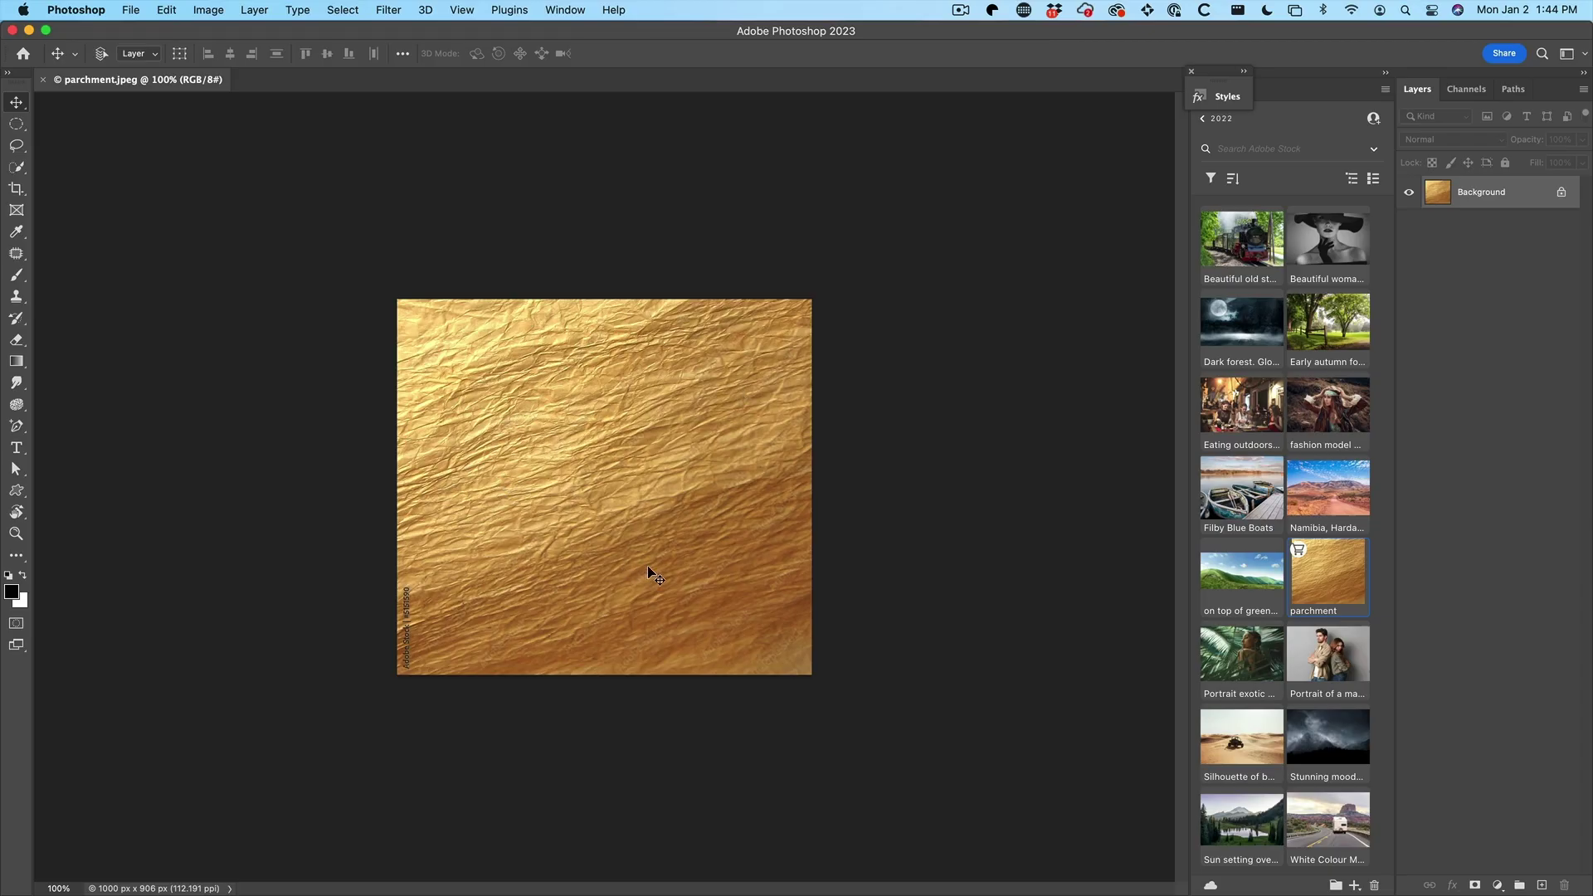
{"action": "scroll", "coordinate": [654, 555], "scroll_direction": "up", "scroll_amount": 3}
{"action": "scroll", "coordinate": [654, 555], "scroll_direction": "down", "scroll_amount": 5}
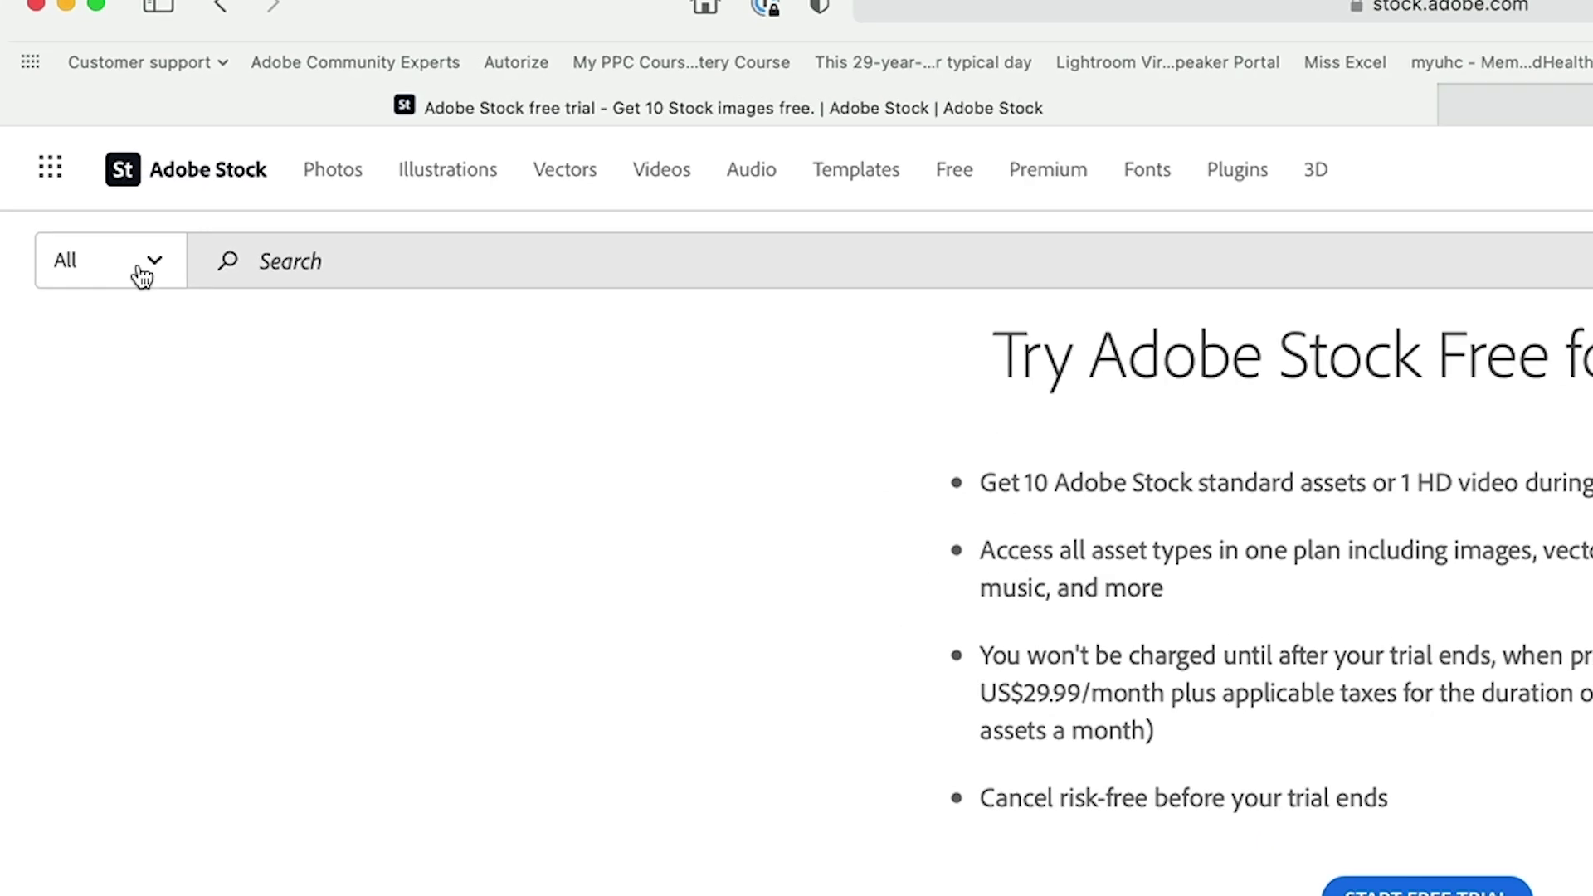
Filter Adobe Stock to Free and search 'textures', browsing the 74,631 results
{"action": "left_click", "coordinate": [99, 258]}
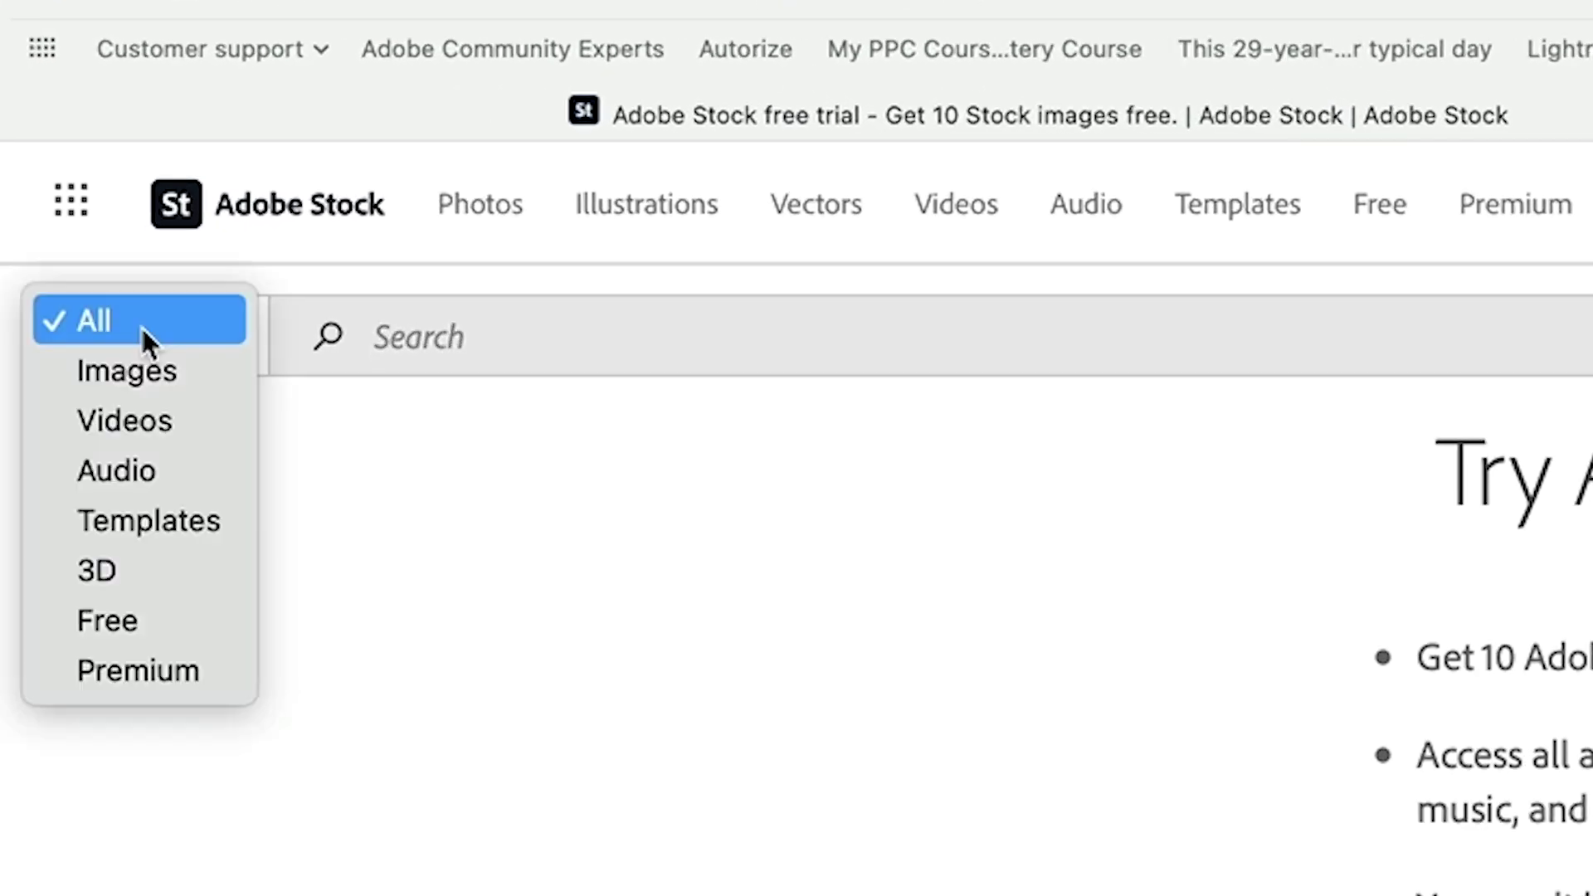
{"action": "left_click", "coordinate": [152, 624]}
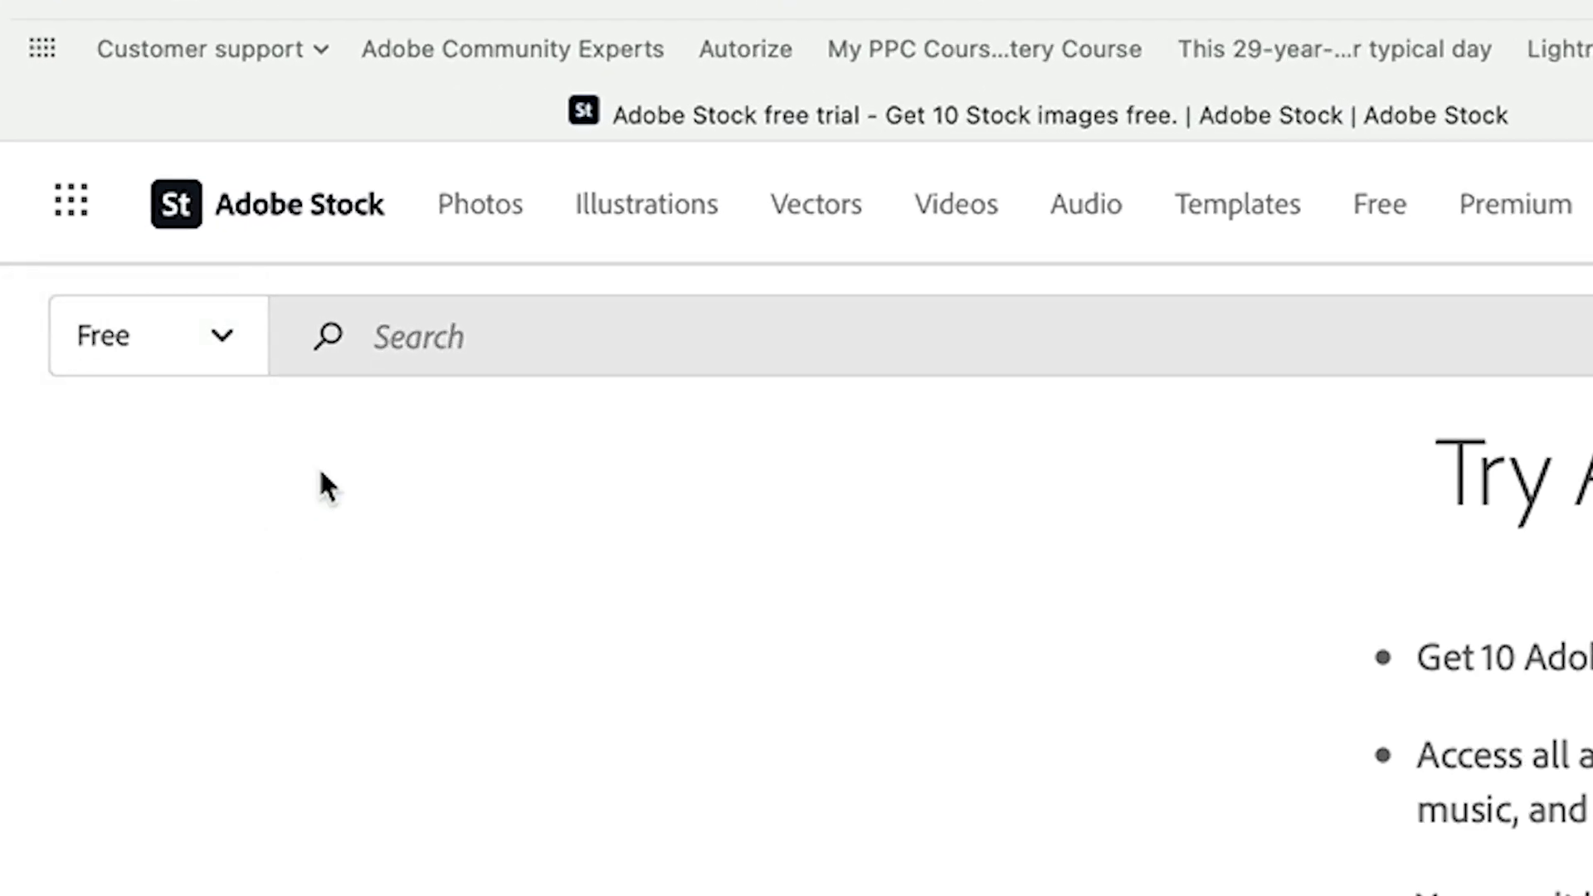
{"action": "left_click", "coordinate": [430, 337]}
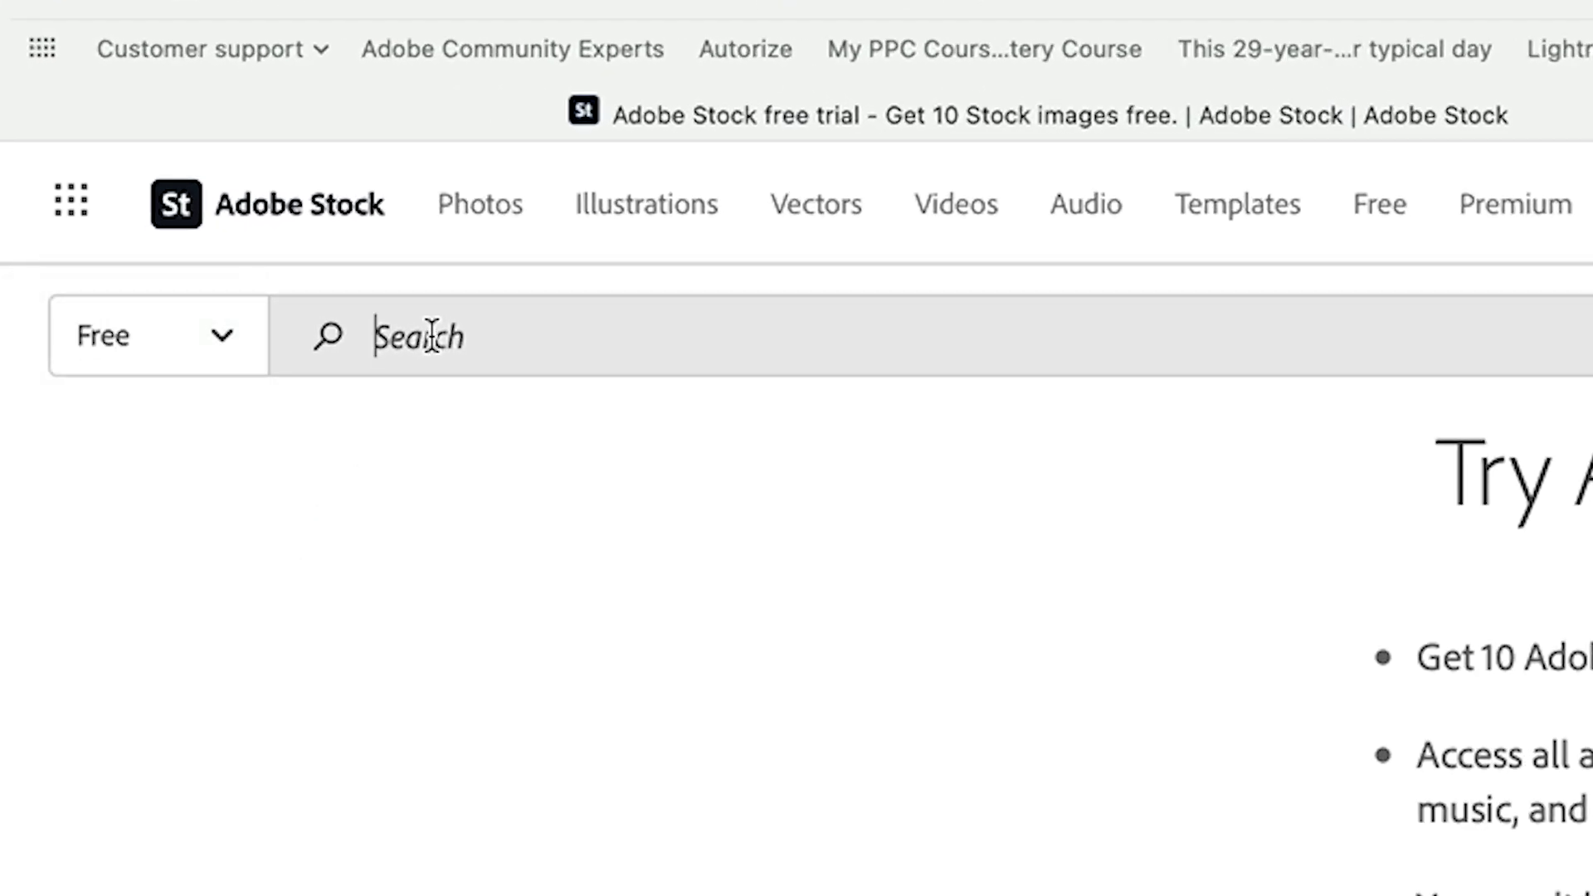
{"action": "type", "text": "texture"}
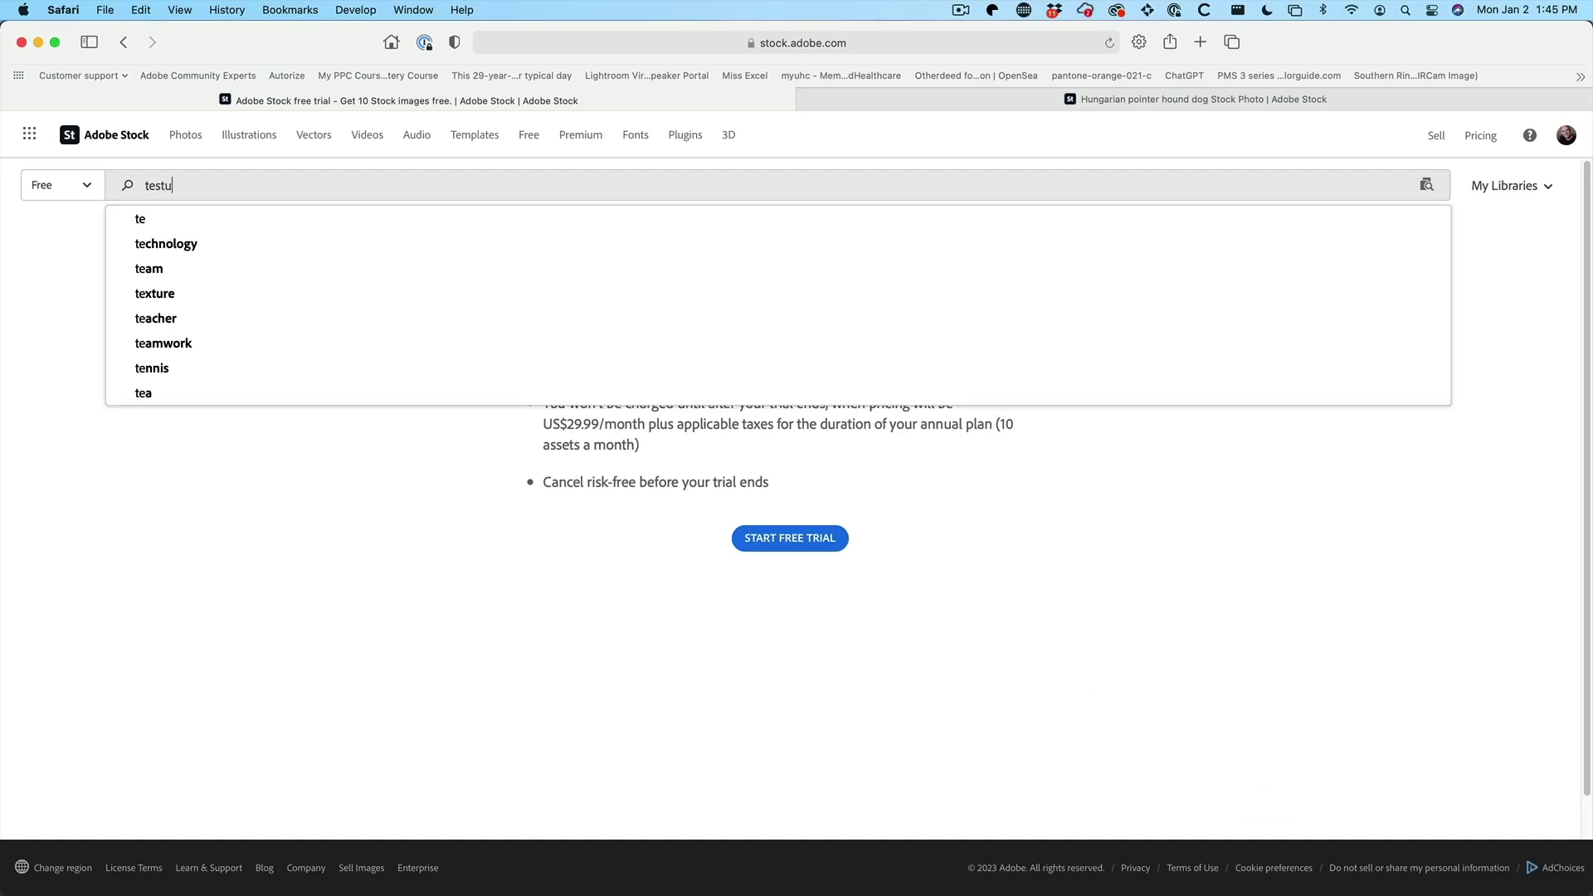
{"action": "type", "text": "s"}
{"action": "key", "text": "Return"}
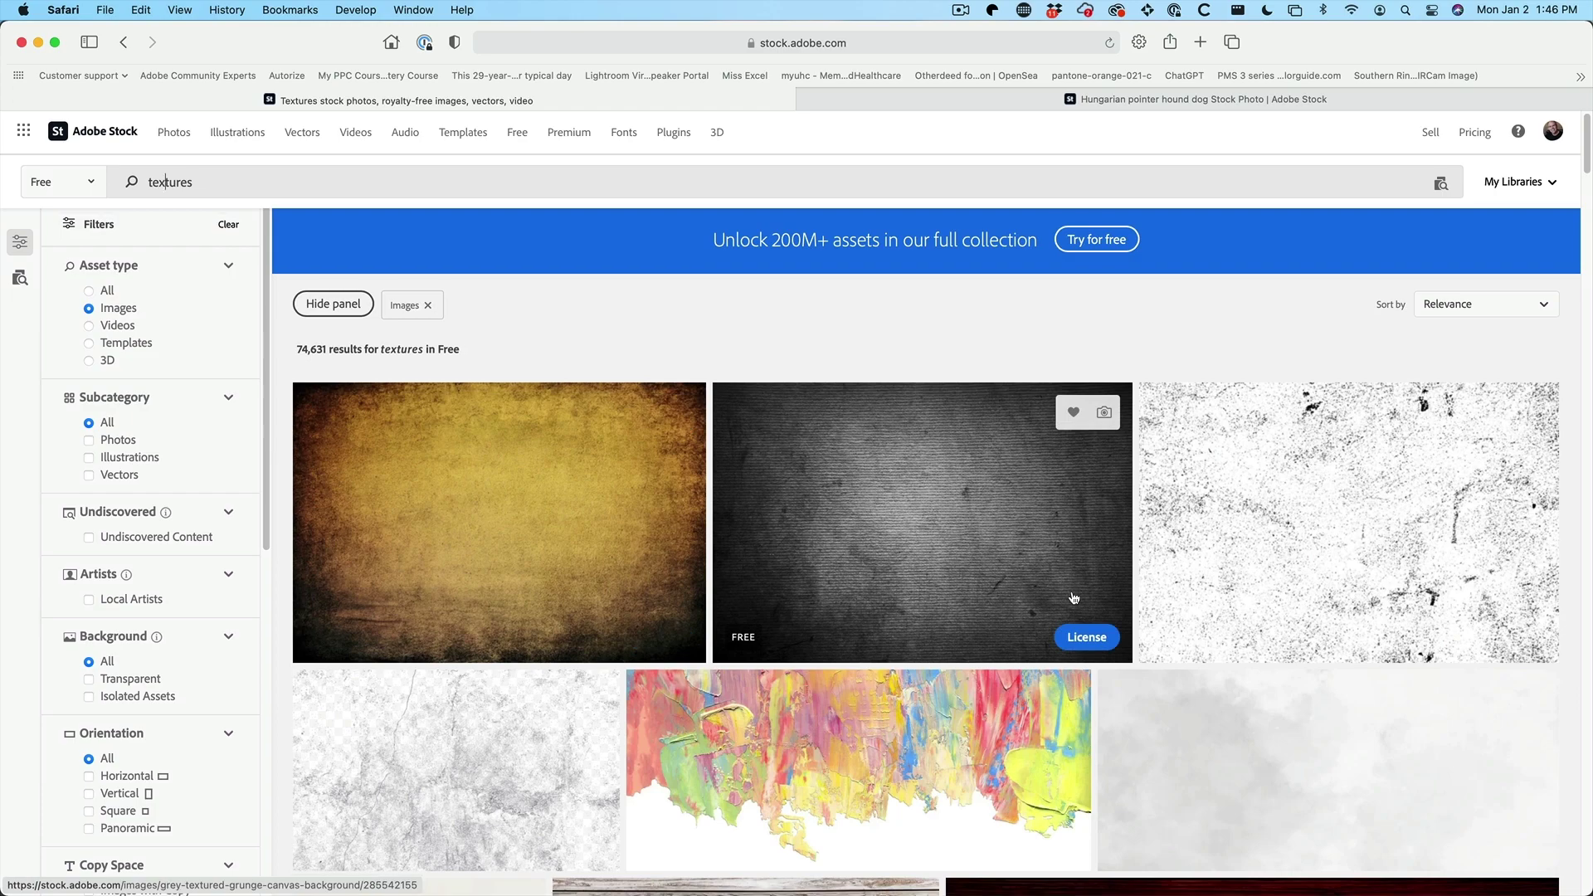
{"action": "scroll", "coordinate": [1073, 598], "scroll_direction": "down", "scroll_amount": 15}
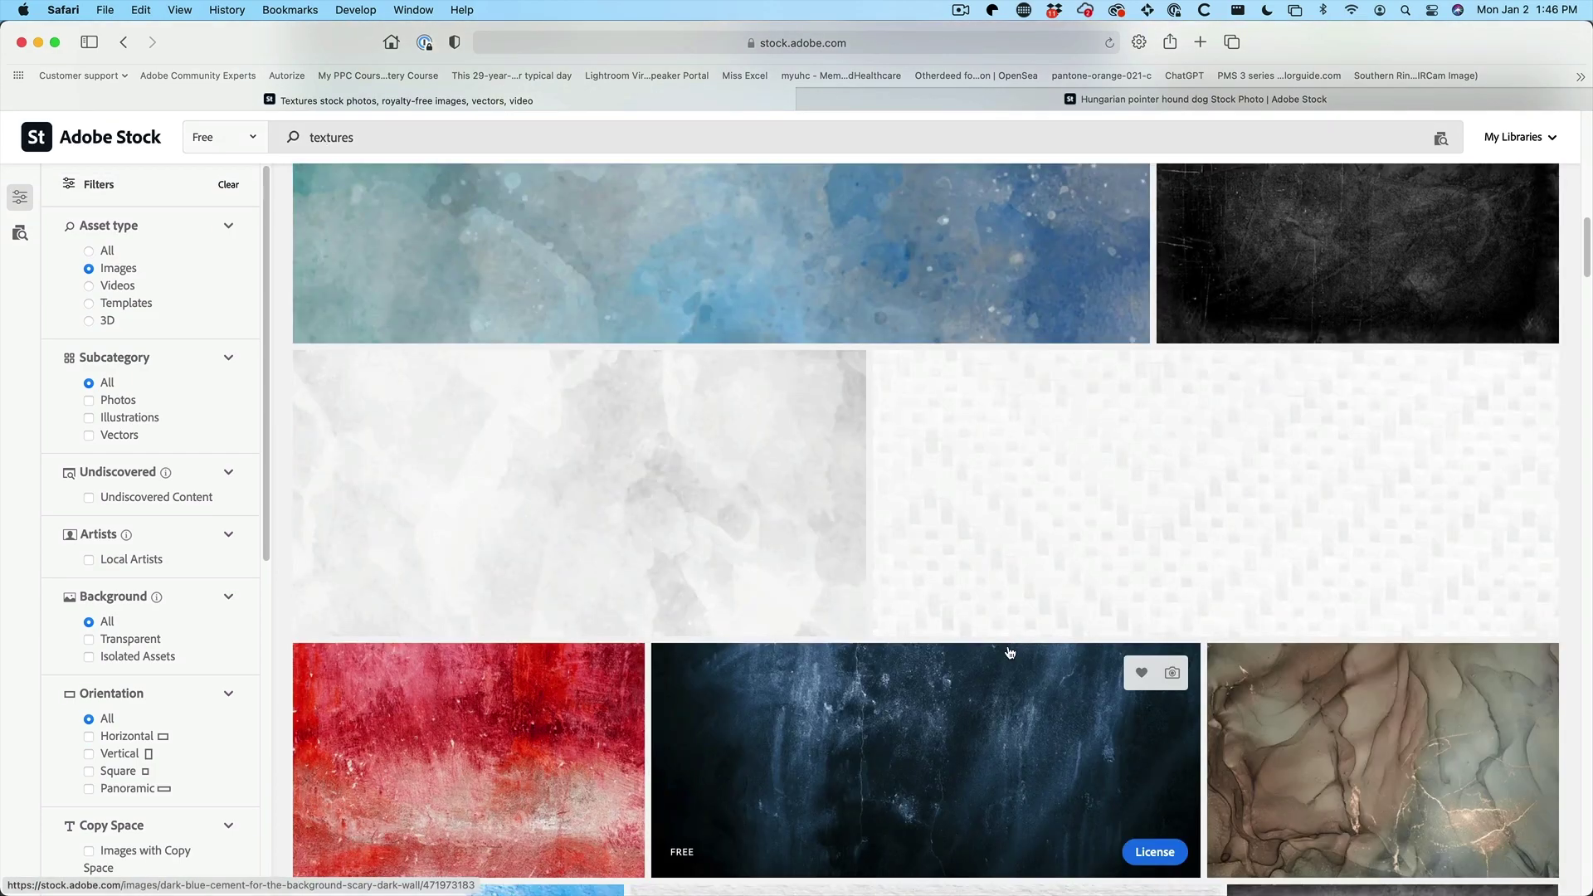
{"action": "scroll", "coordinate": [1009, 652], "scroll_direction": "up", "scroll_amount": 15}
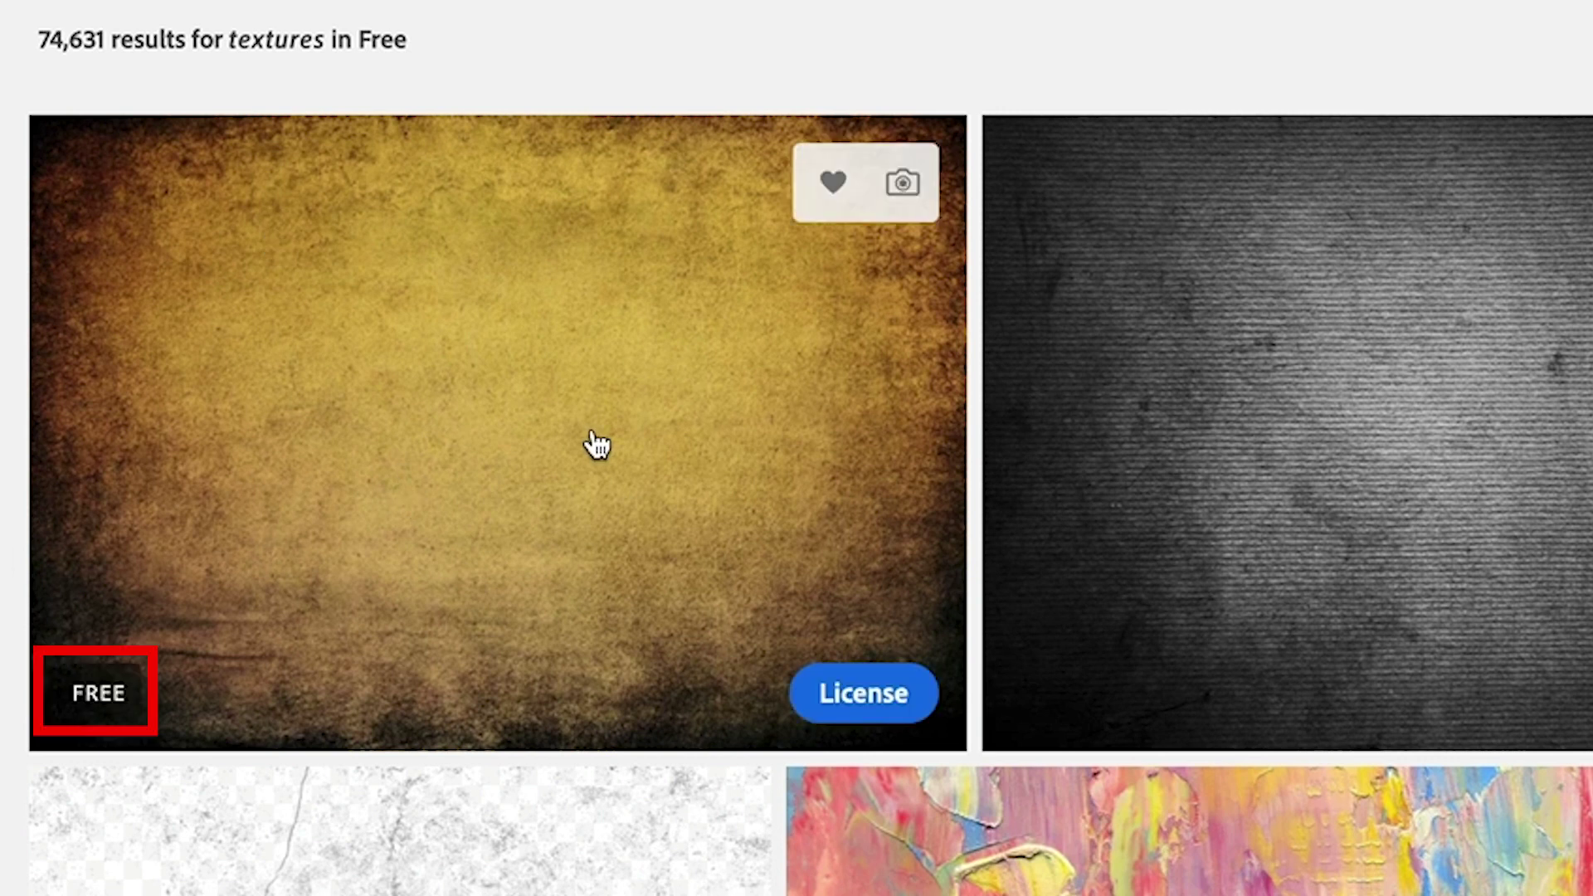
License the free golden grunge texture and move it into the 2022 library
{"action": "left_click", "coordinate": [886, 695]}
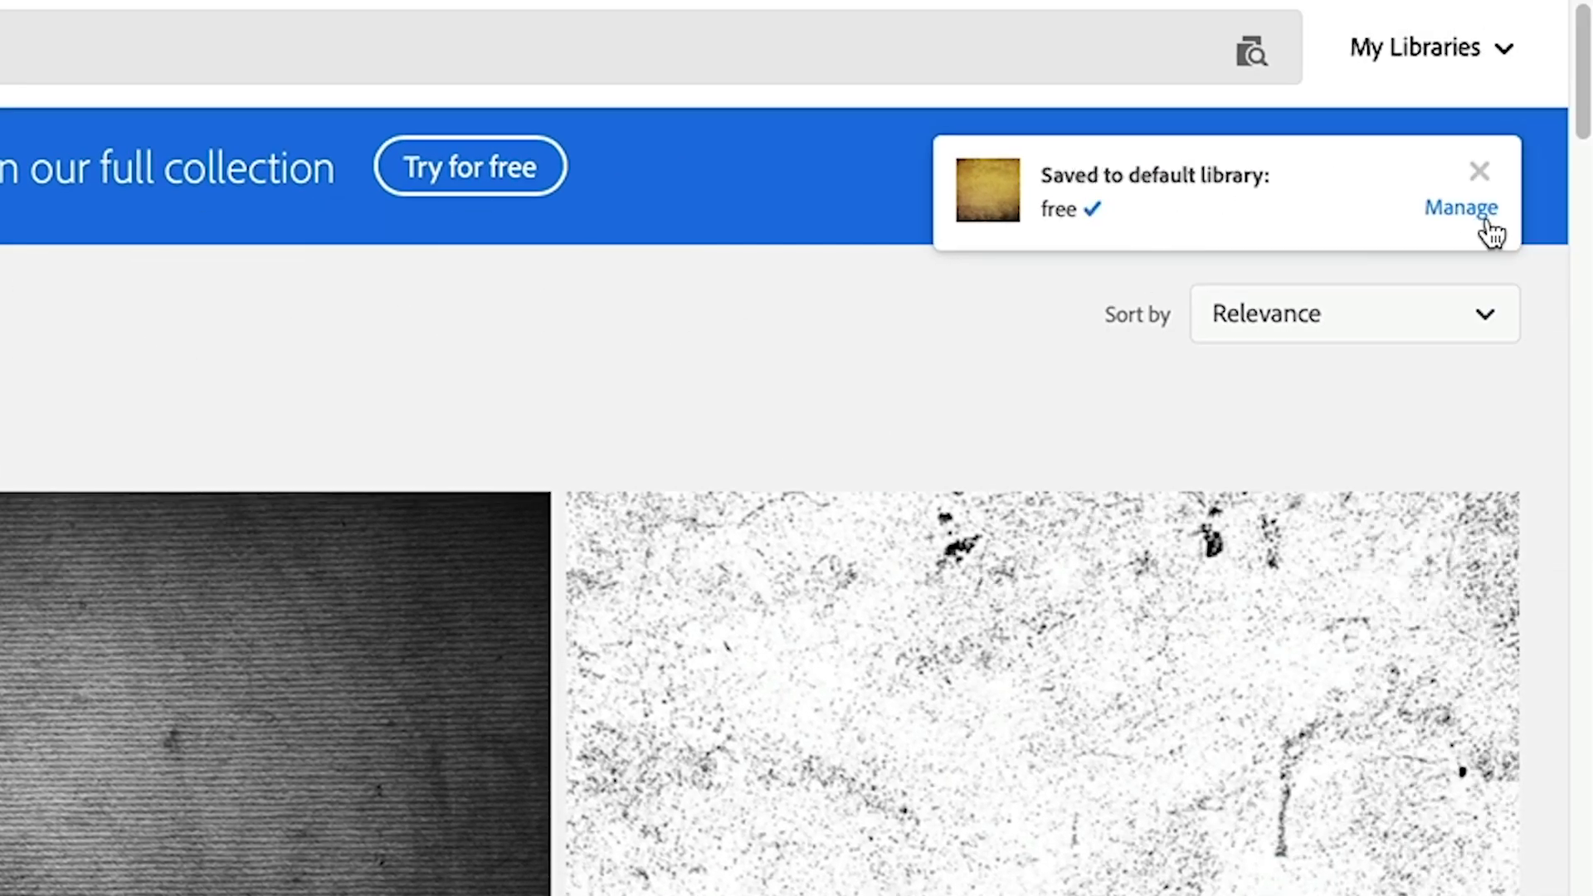
{"action": "left_click", "coordinate": [1462, 207]}
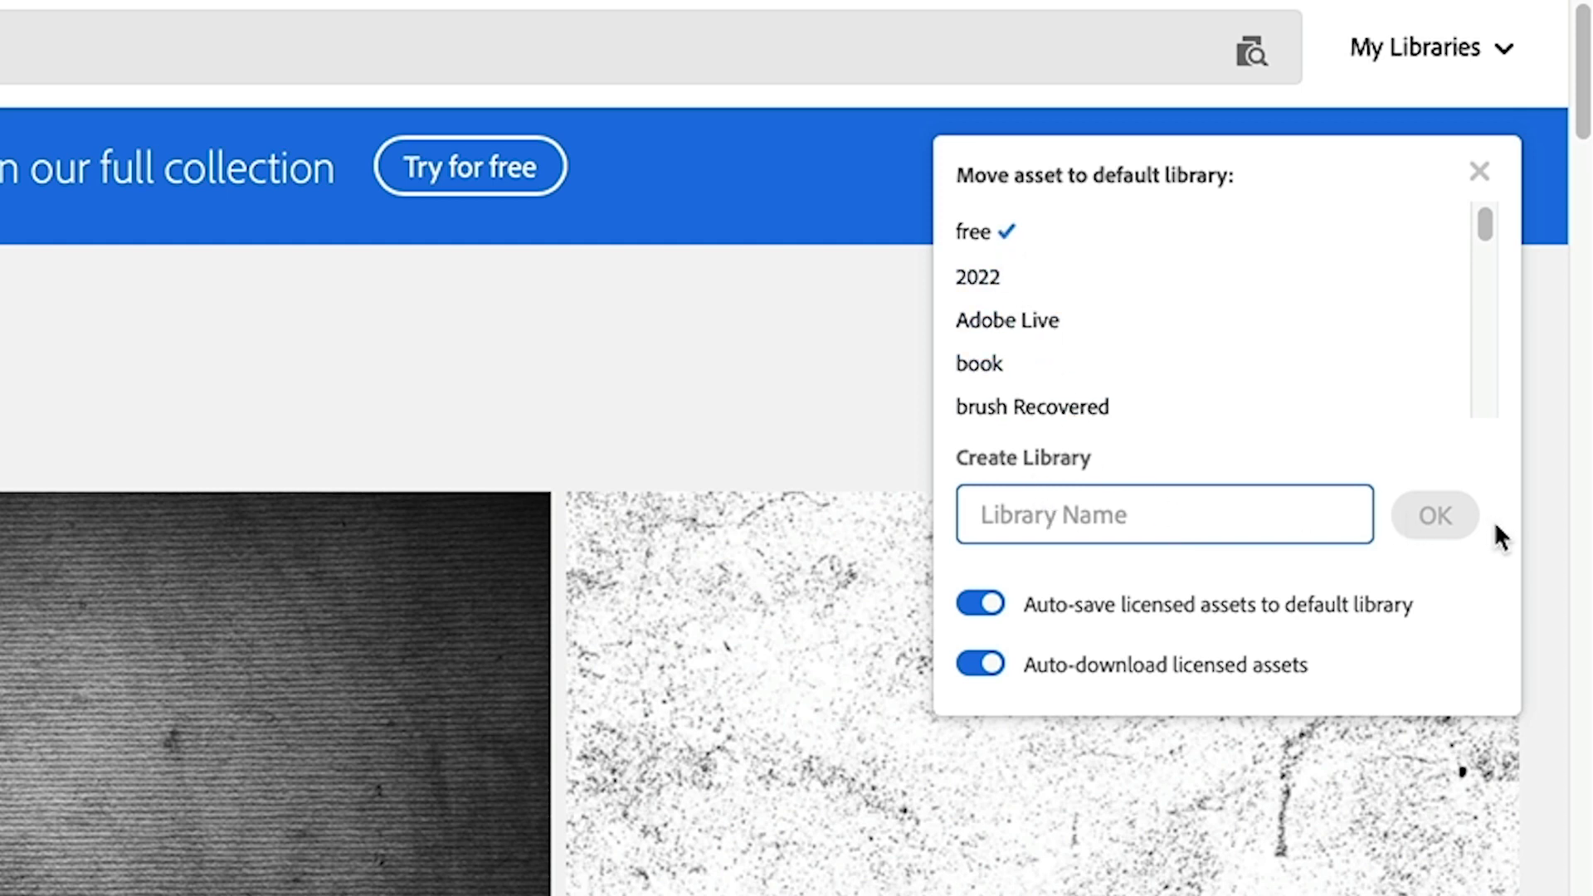
{"action": "left_click", "coordinate": [987, 278]}
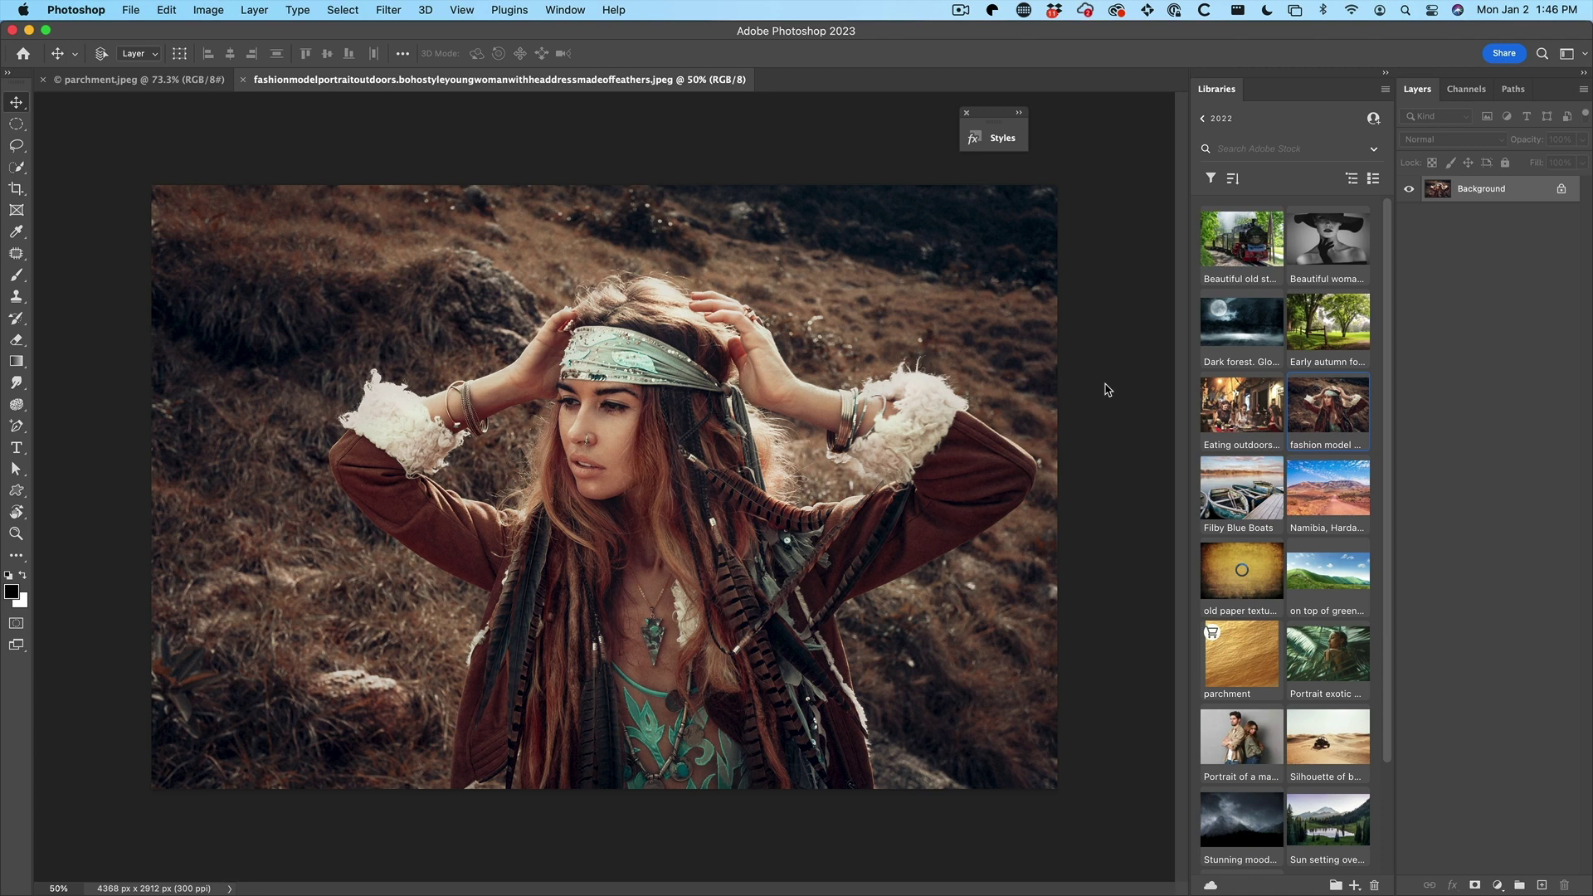
Place the old paper textures image from the 2022 library, stretch it over the canvas, and blend it with Overlay
{"action": "left_click", "coordinate": [1205, 124]}
{"action": "left_click", "coordinate": [1258, 184]}
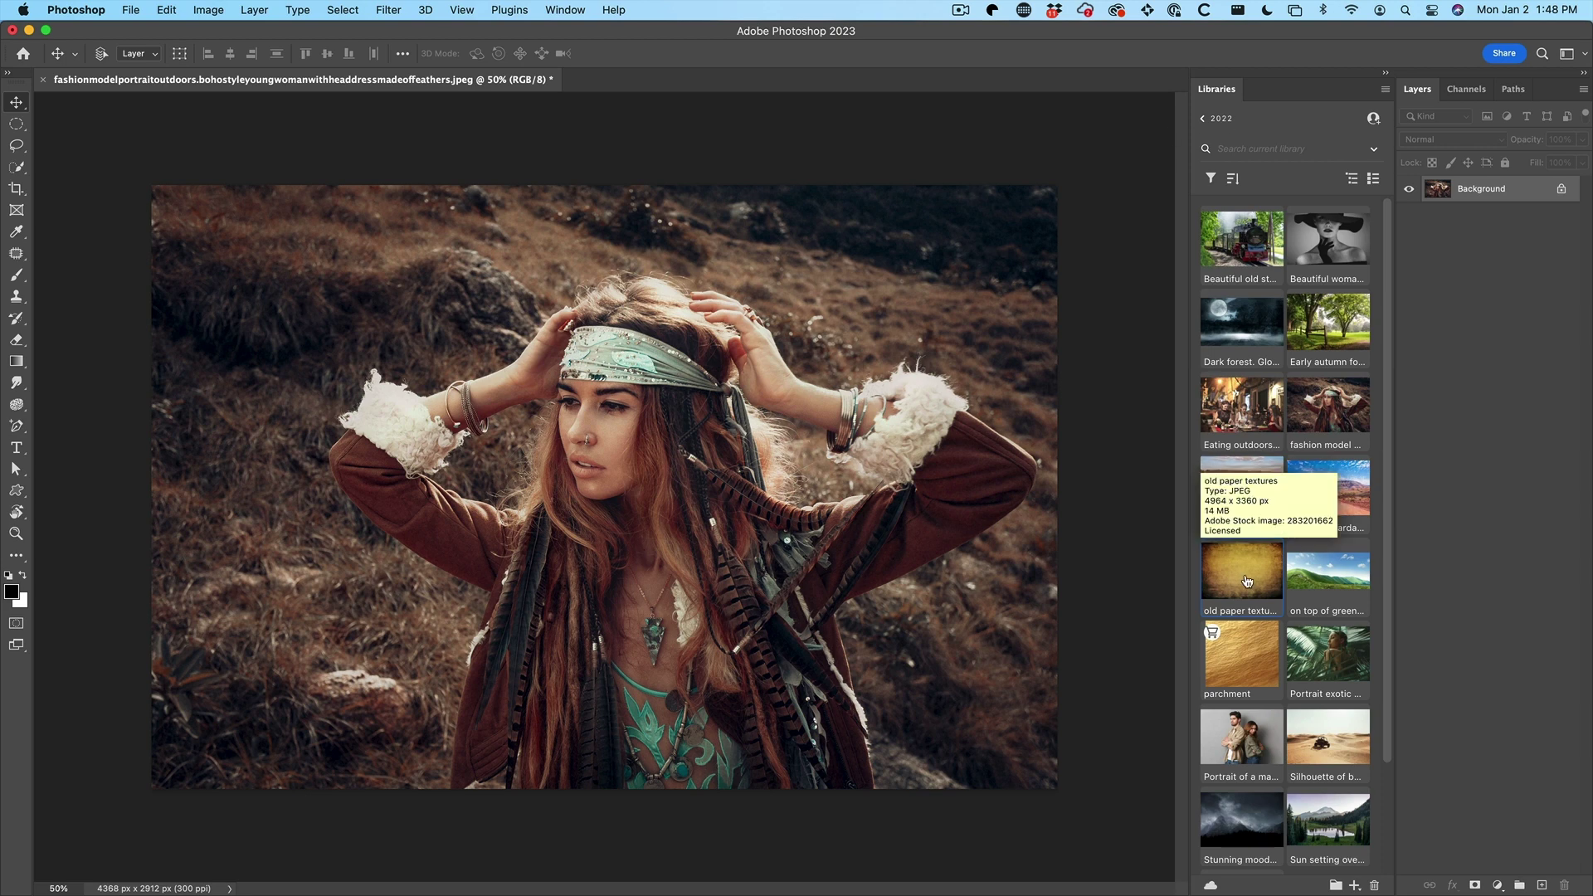
{"action": "left_click_drag", "start_coordinate": [1246, 581], "coordinate": [638, 492]}
{"action": "left_click_drag", "start_coordinate": [1081, 789], "coordinate": [1057, 789]}
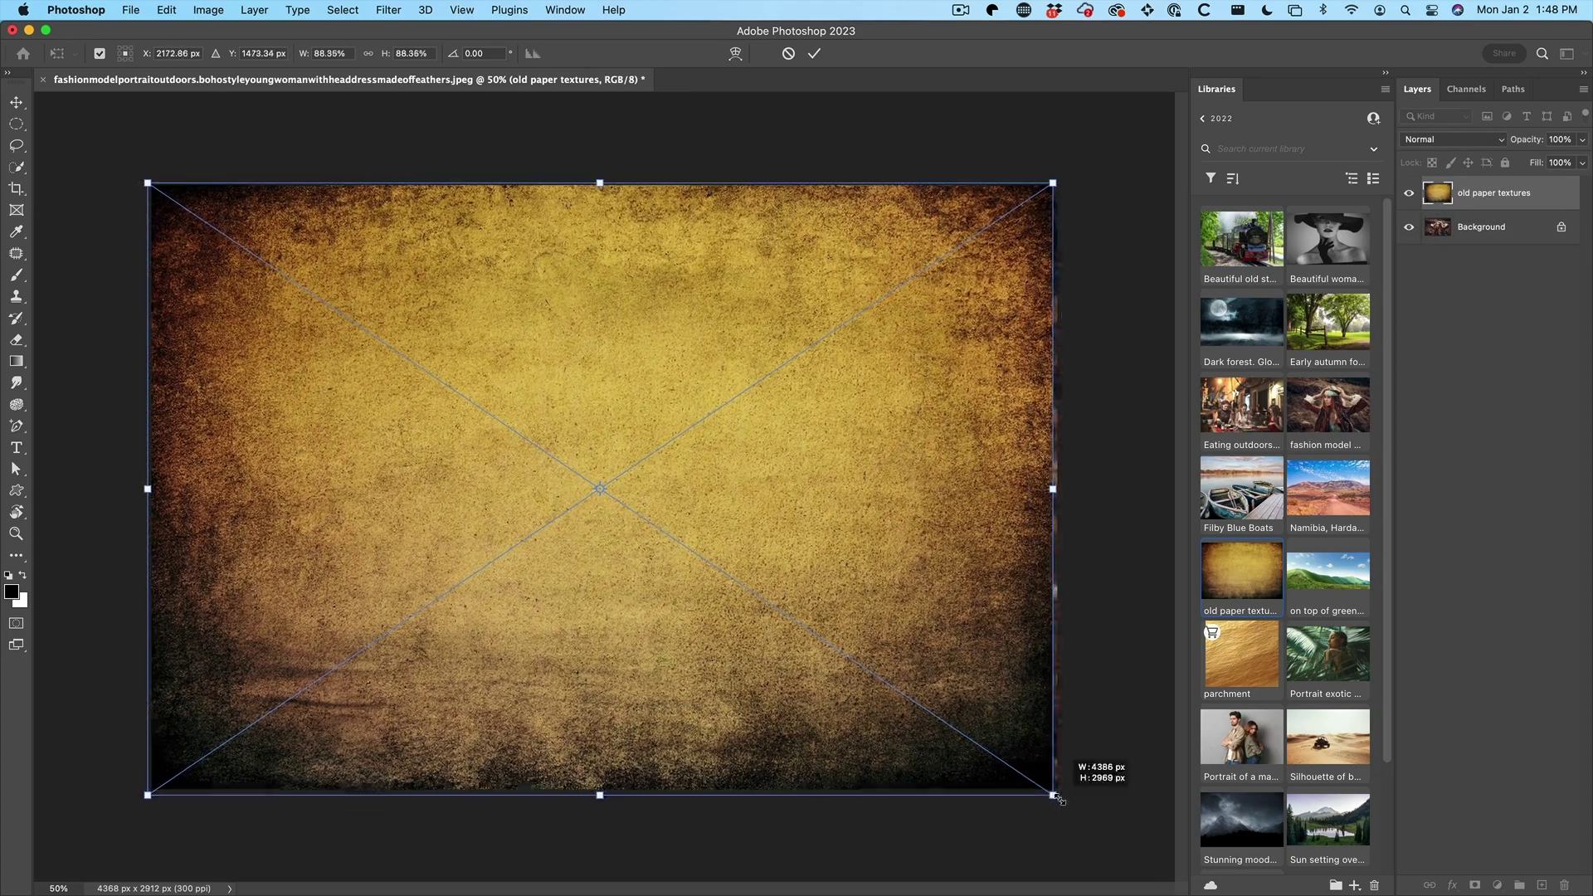
{"action": "key", "text": "Return"}
{"action": "left_click", "coordinate": [1451, 139]}
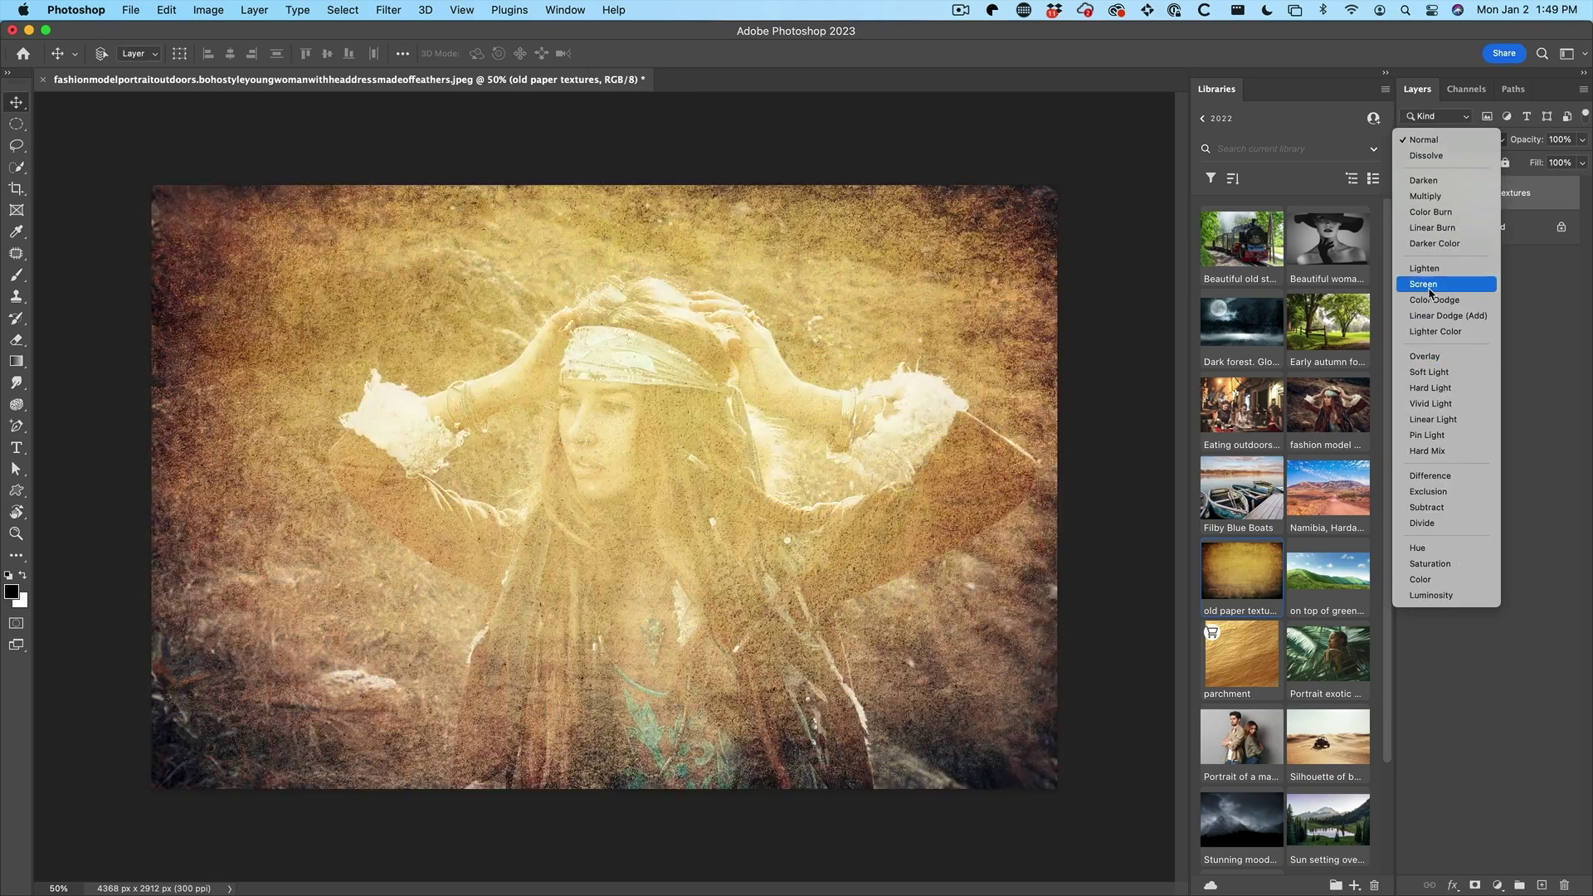
{"action": "left_click", "coordinate": [1424, 356]}
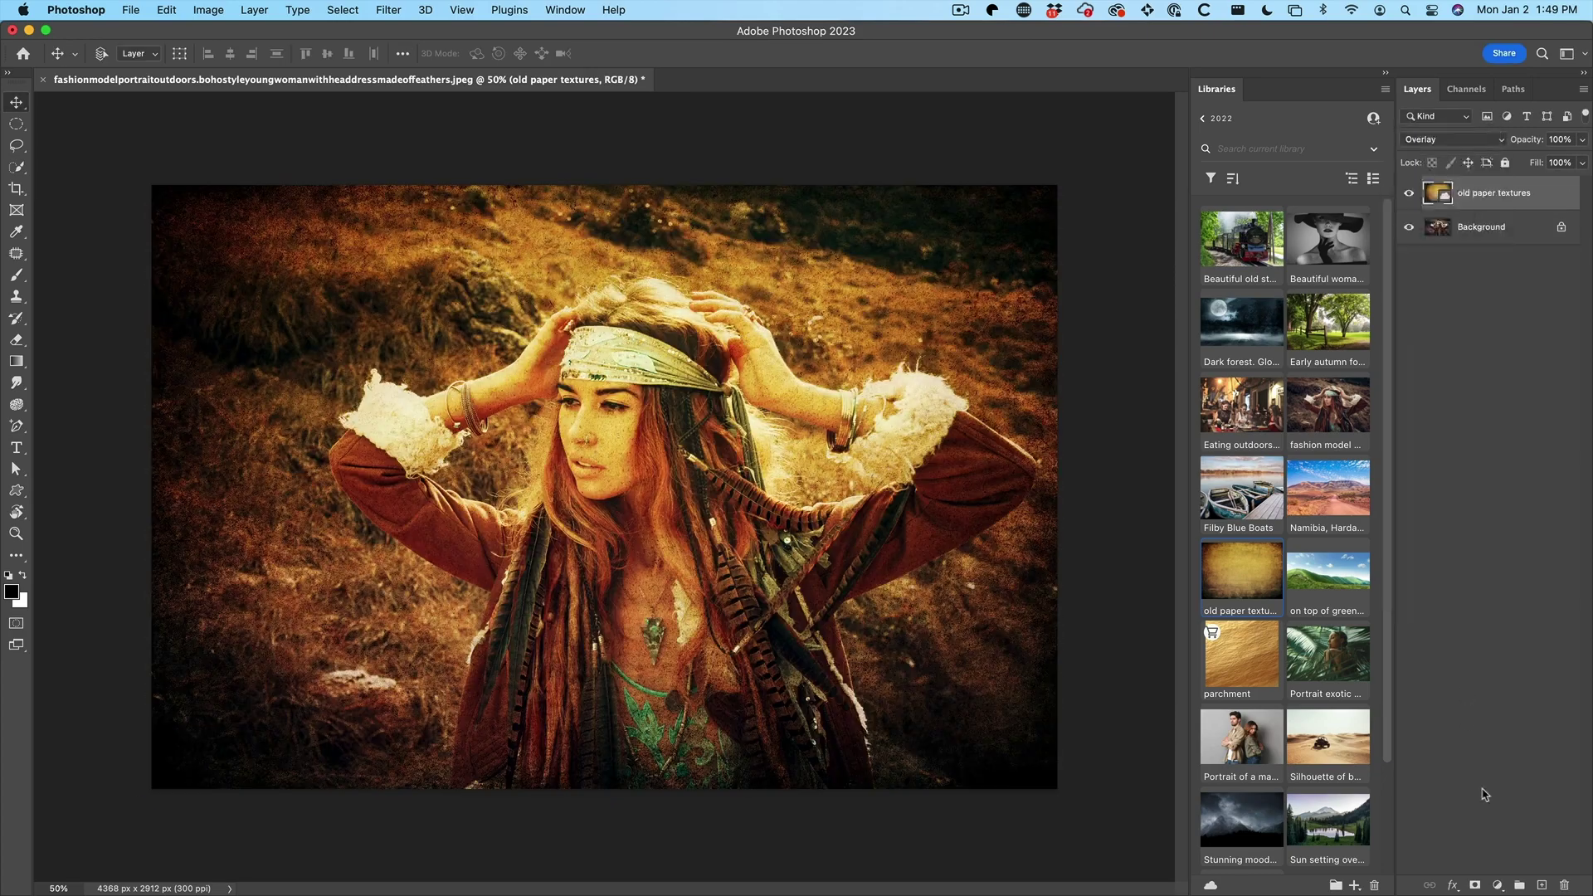
Mask the texture, paint it out of the centre with a ~2300 px brush, then hide it to compare
{"action": "left_click", "coordinate": [1474, 885]}
{"action": "key", "text": "b"}
{"action": "right_click", "coordinate": [85, 498]}
{"action": "key", "text": "Return"}
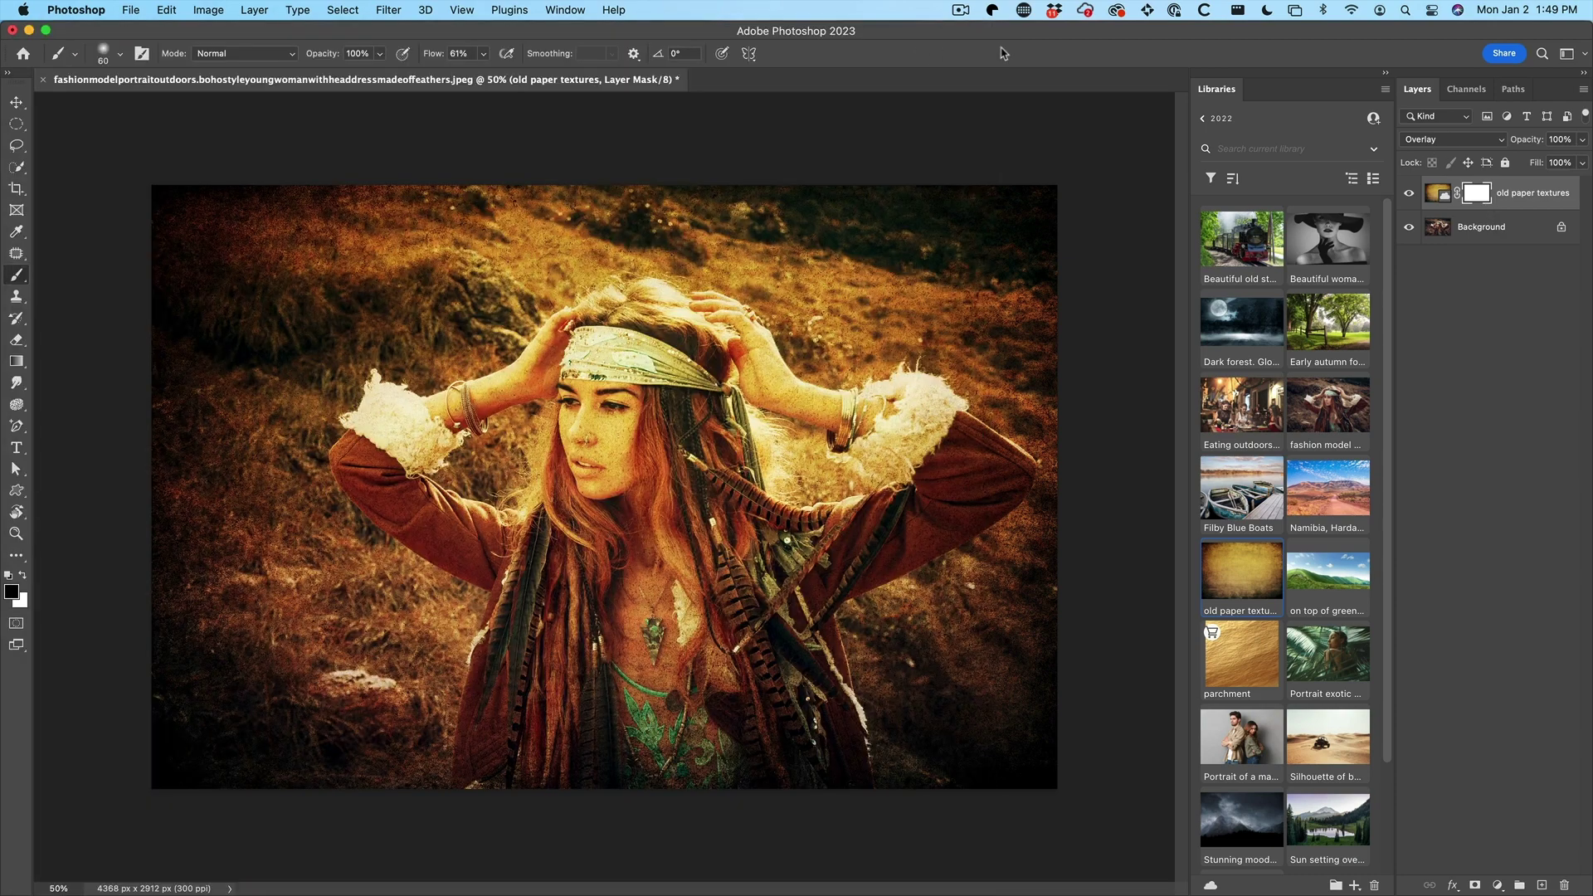
{"action": "key", "text": "bracketright"}
{"action": "key", "text": "bracketright"}
{"action": "key", "text": "bracketright"}
{"action": "key", "text": "bracketright"}
{"action": "key", "text": "bracketright"}
{"action": "key", "text": "bracketright"}
{"action": "key", "text": "bracketright"}
{"action": "key", "text": "bracketright"}
{"action": "key", "text": "bracketright"}
{"action": "key", "text": "bracketright"}
{"action": "left_click", "coordinate": [657, 390]}
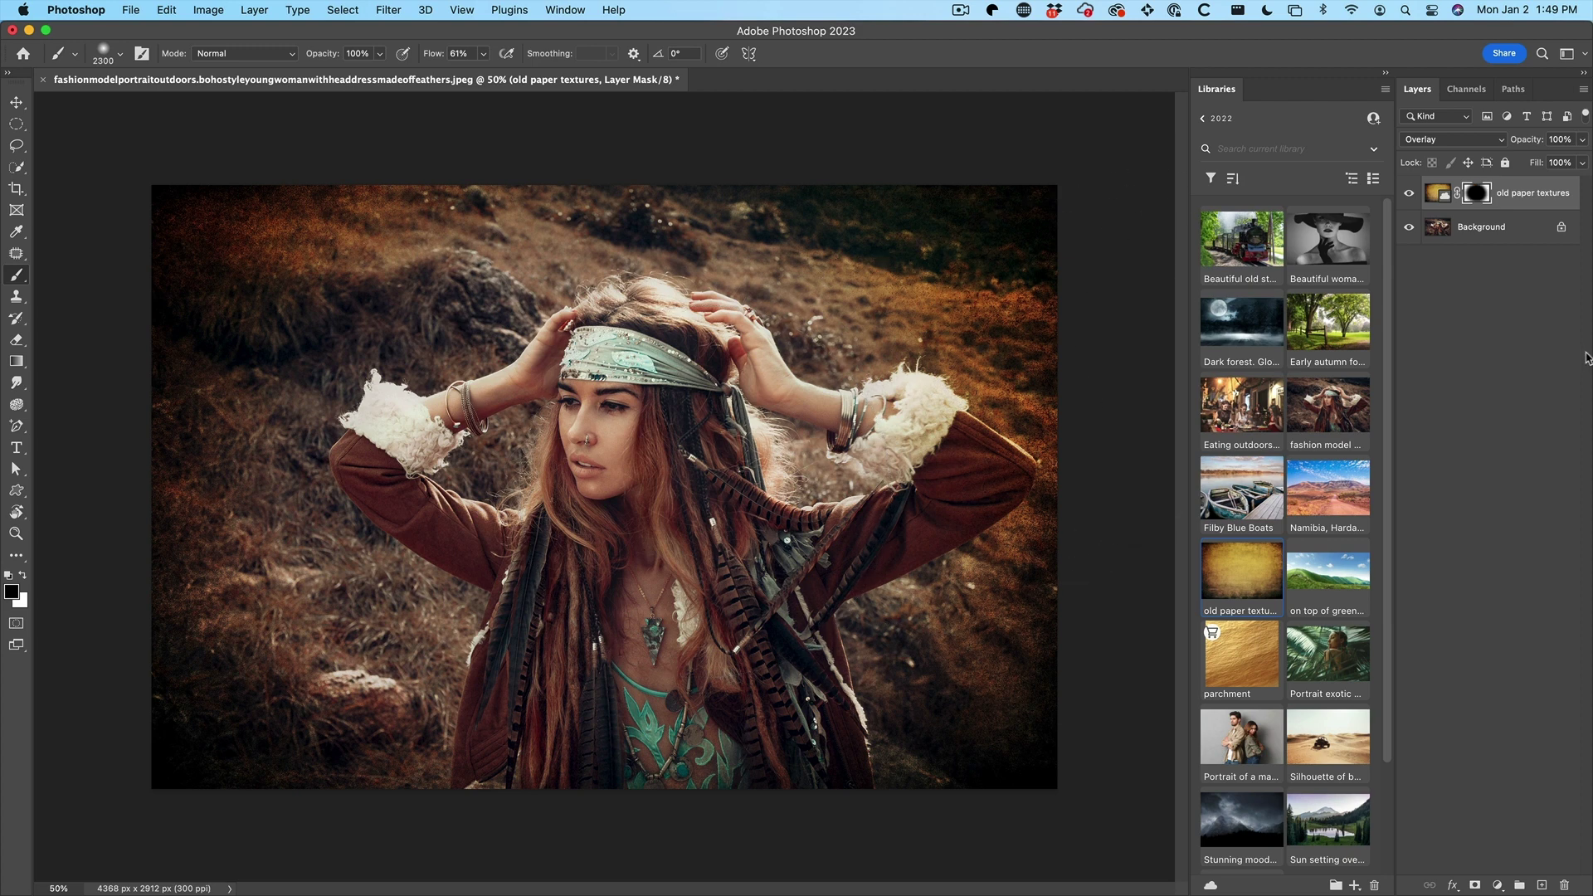
{"action": "left_click", "coordinate": [1408, 193]}
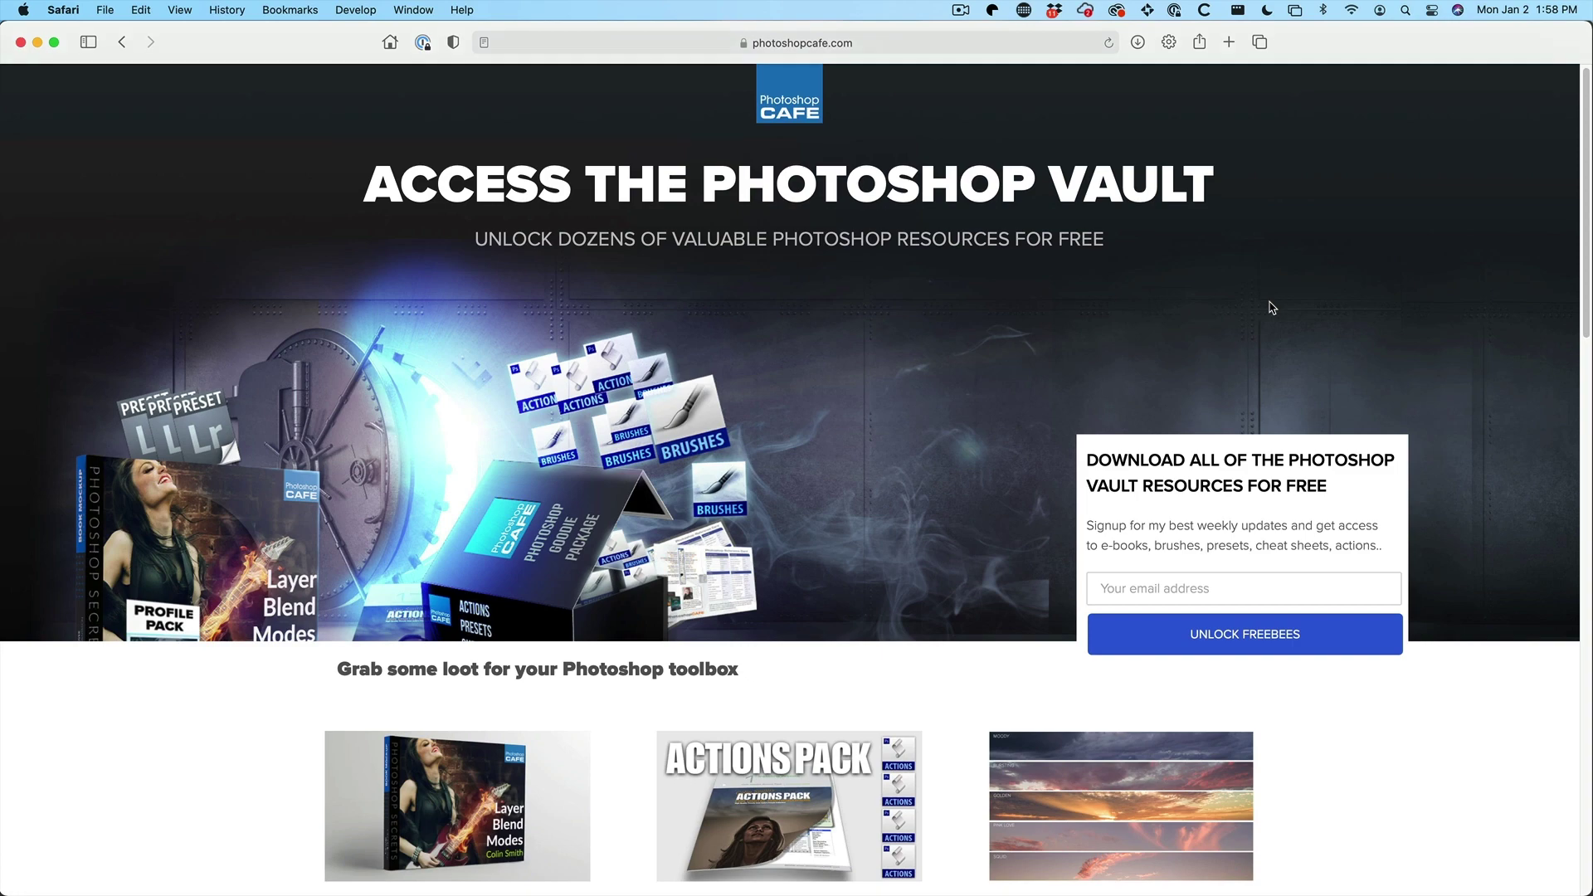
{"action": "scroll", "coordinate": [594, 329], "scroll_direction": "down", "scroll_amount": 5}
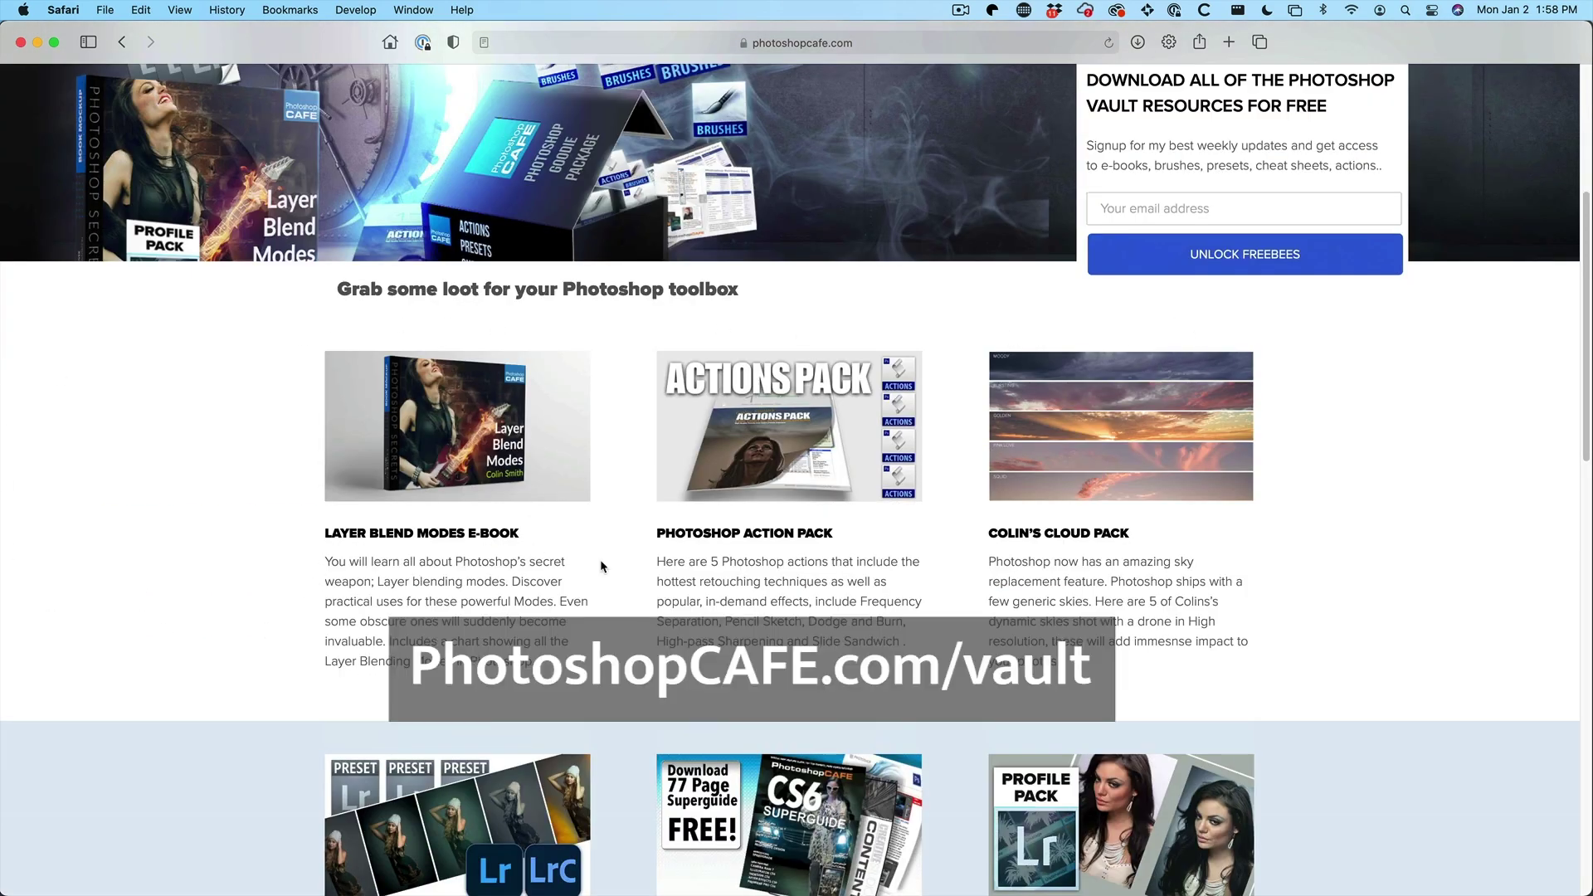
{"action": "scroll", "coordinate": [1217, 490], "scroll_direction": "down", "scroll_amount": 2}
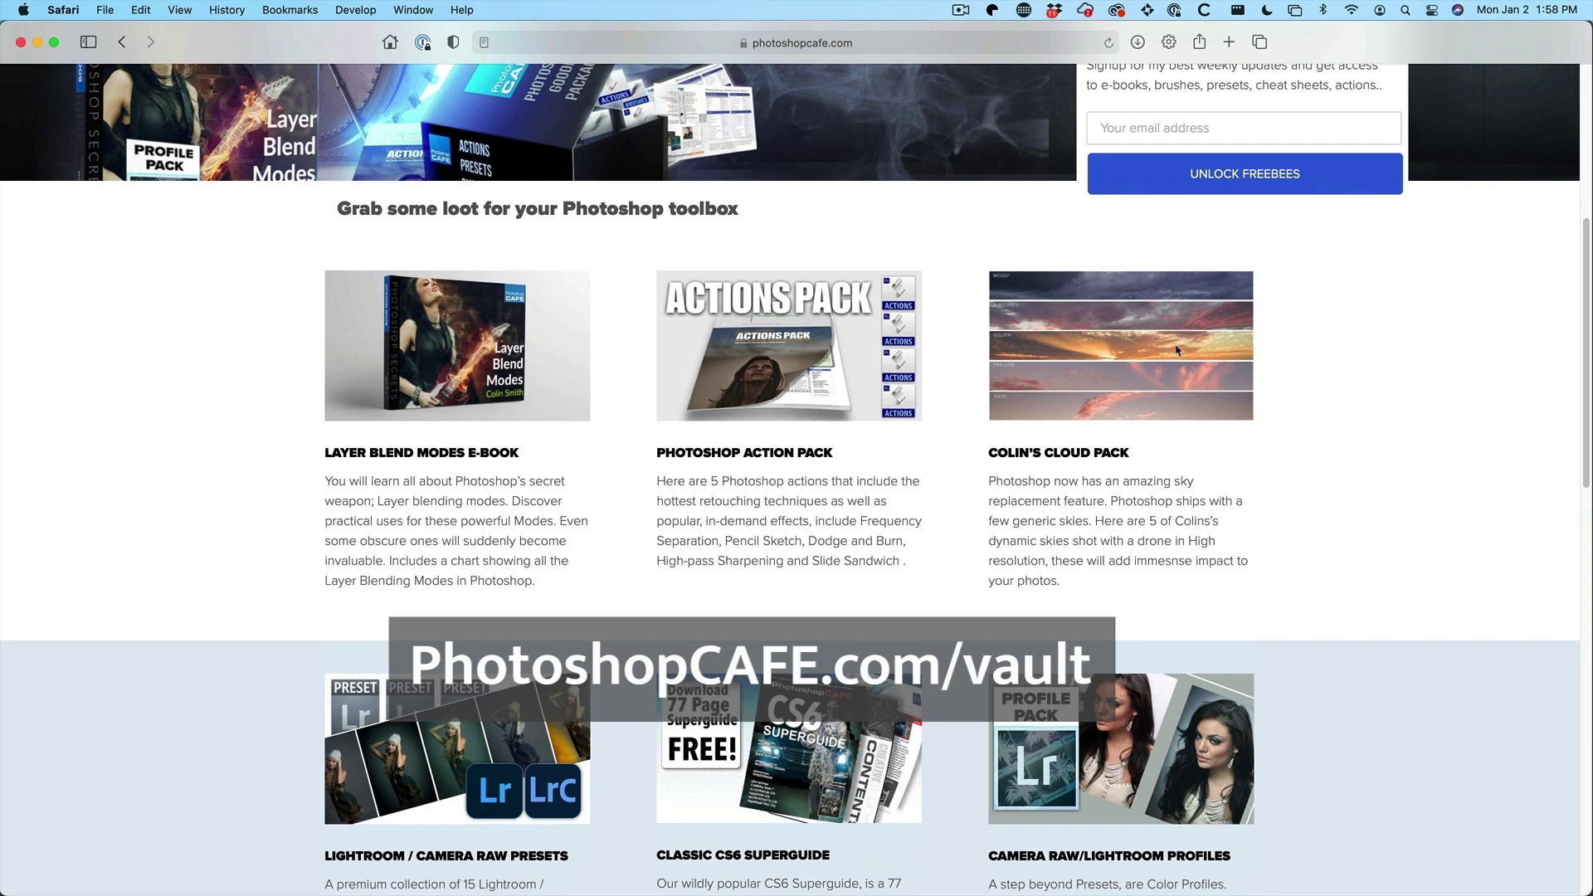
{"action": "scroll", "coordinate": [1302, 433], "scroll_direction": "down", "scroll_amount": 1}
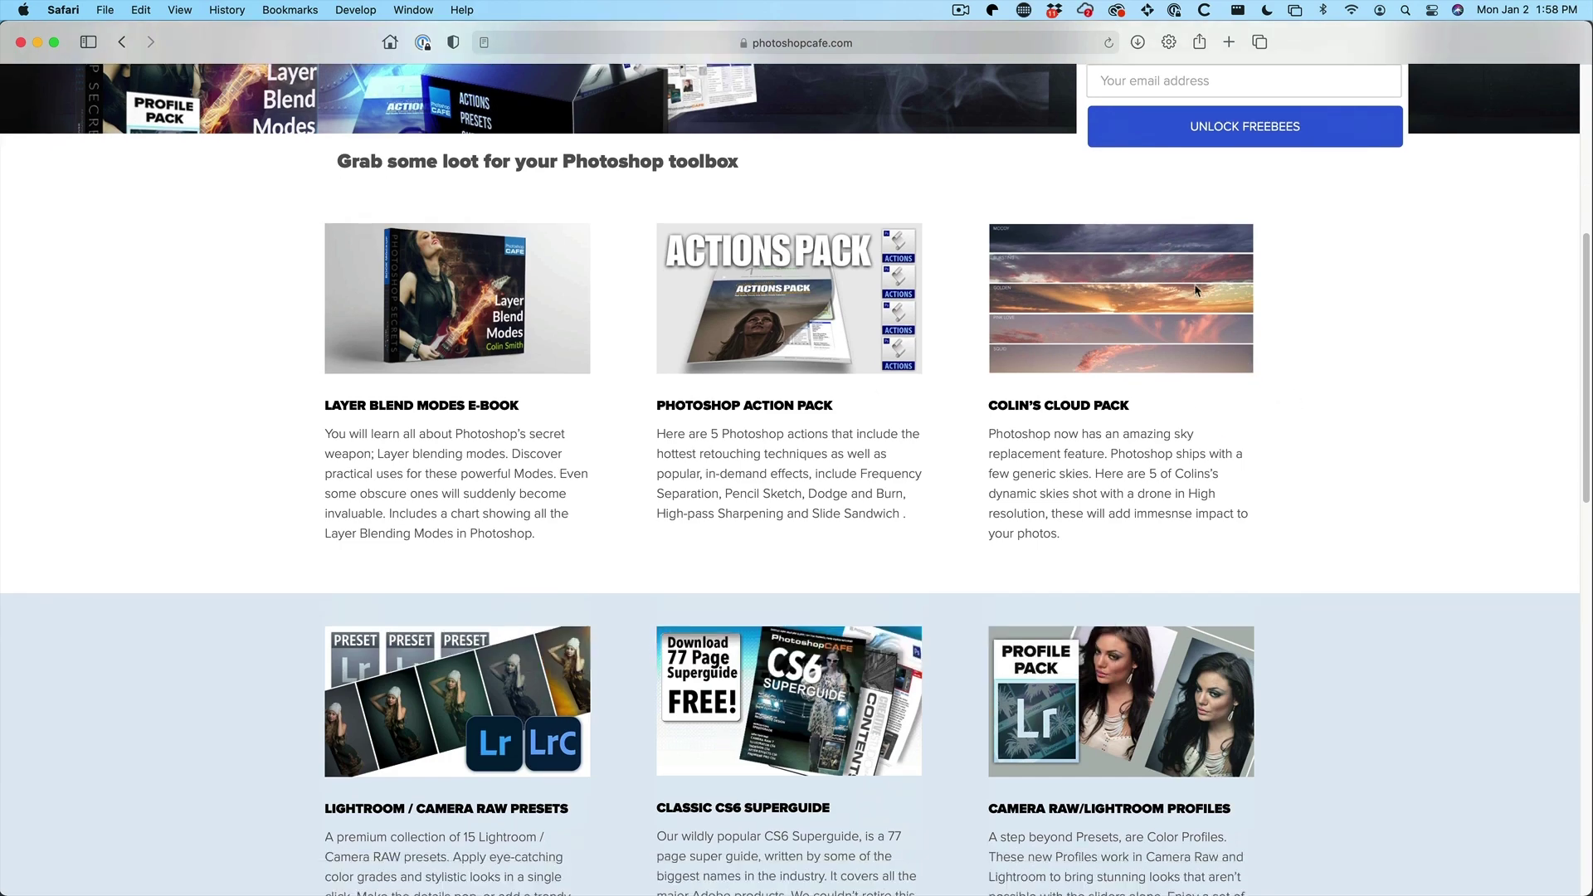
{"action": "scroll", "coordinate": [1346, 499], "scroll_direction": "down", "scroll_amount": 10}
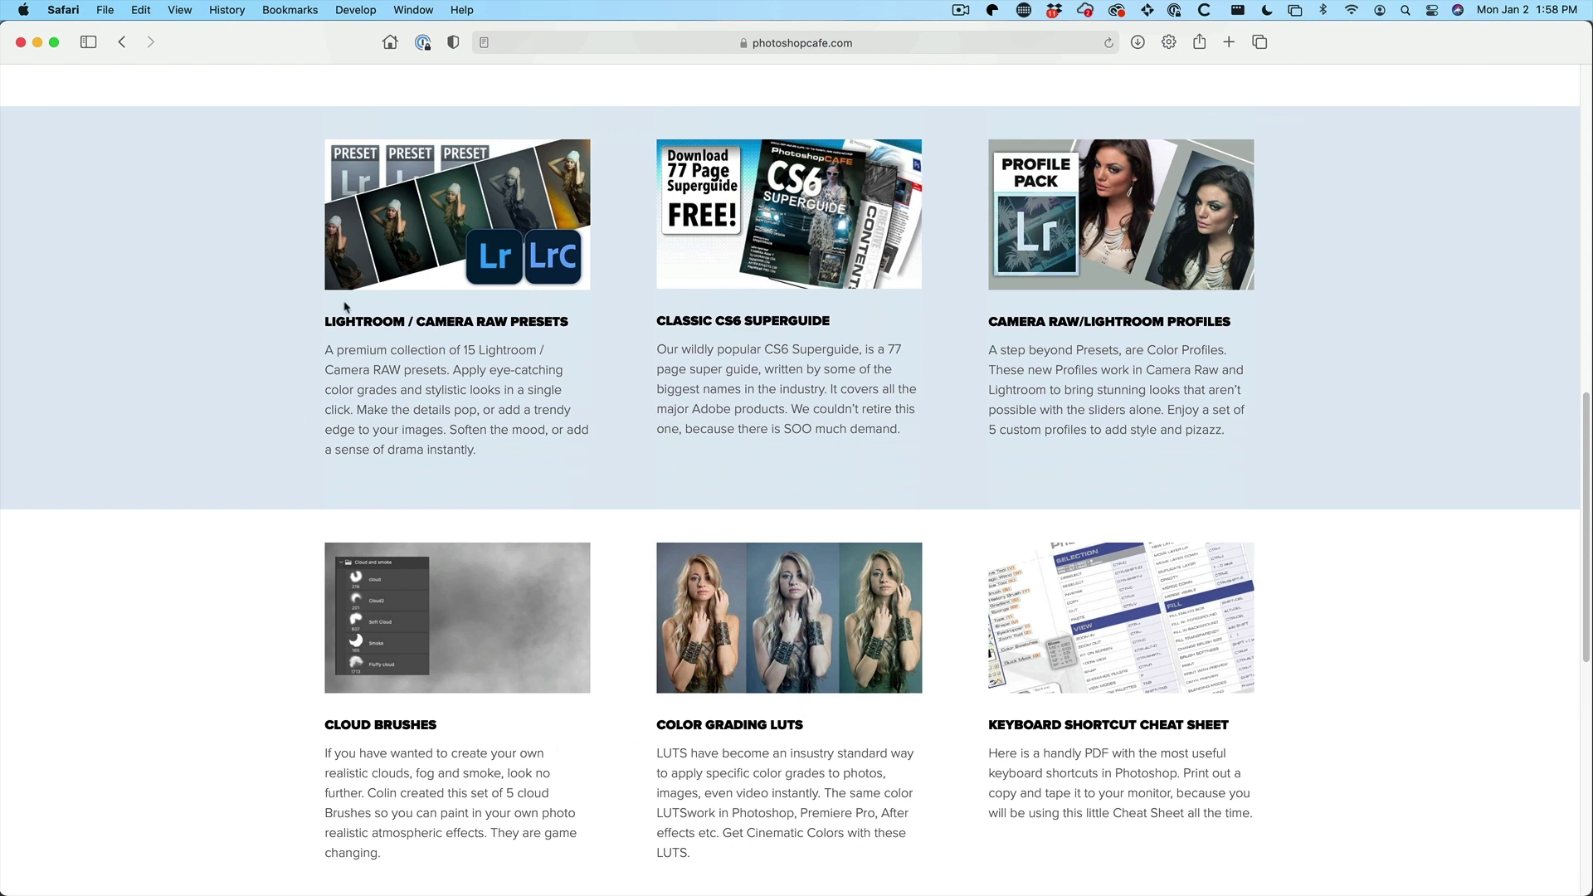
{"action": "scroll", "coordinate": [1440, 277], "scroll_direction": "up", "scroll_amount": 15}
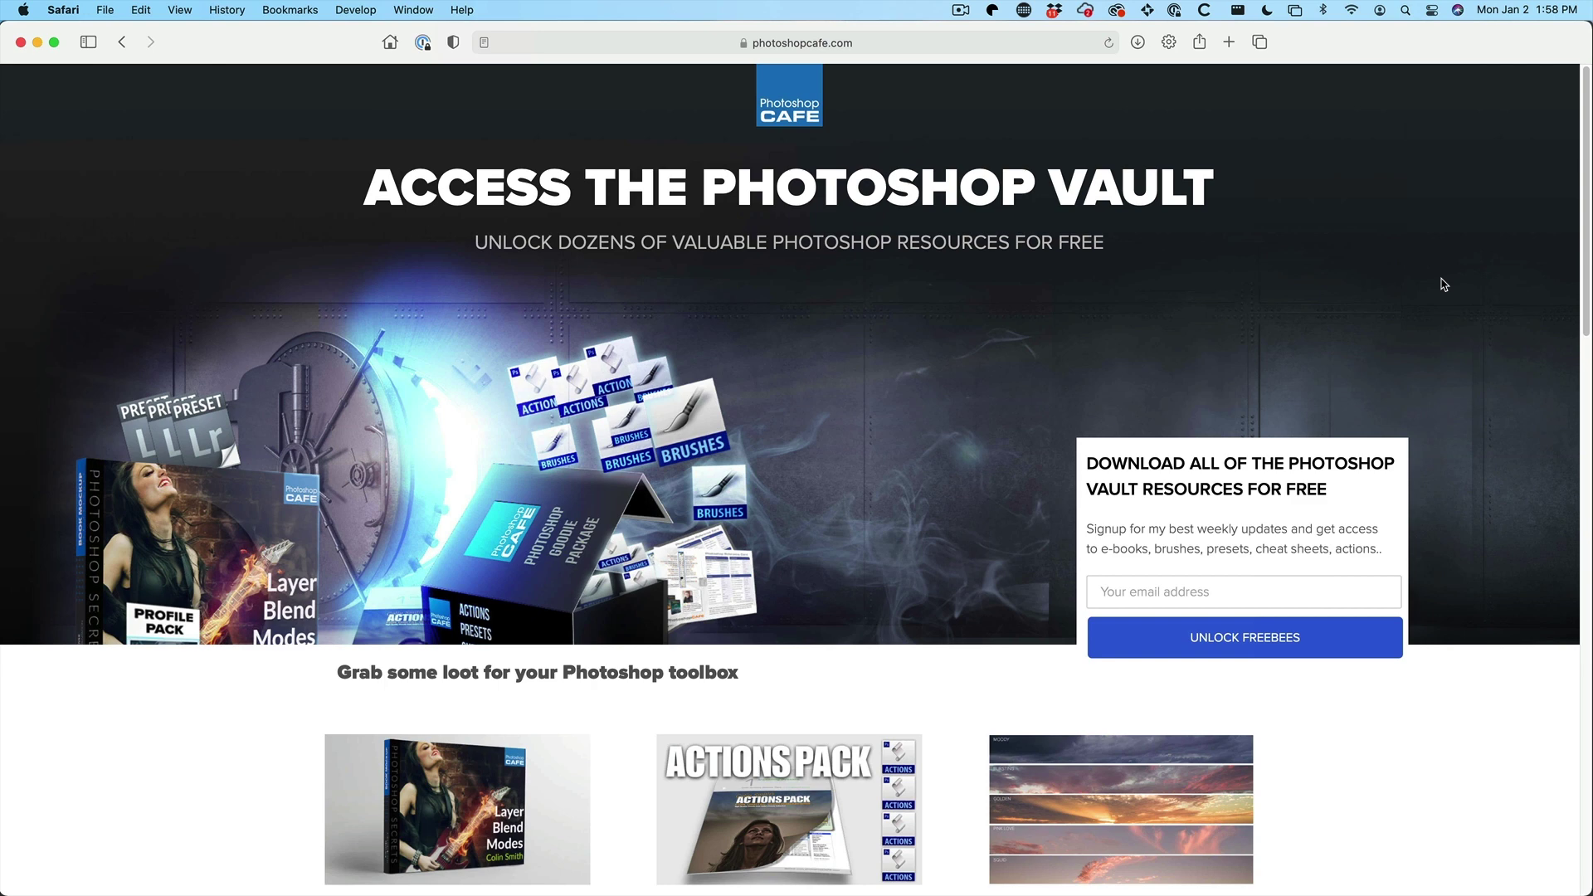
{"action": "left_click", "coordinate": [1156, 593]}
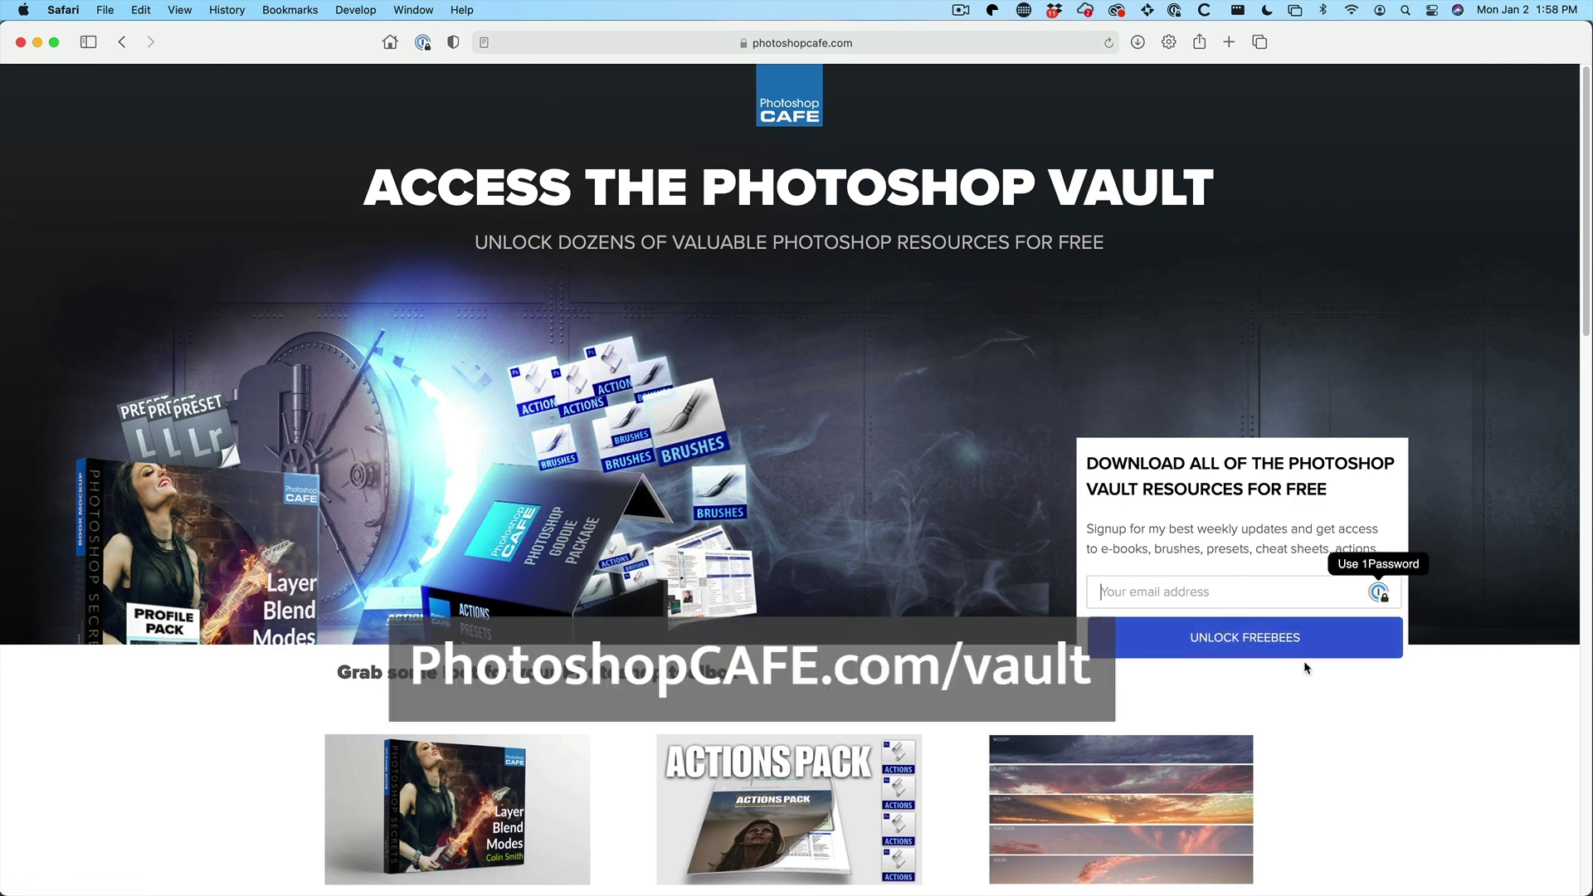
{"action": "scroll", "coordinate": [1399, 762], "scroll_direction": "down", "scroll_amount": 2}
{"action": "scroll", "coordinate": [1399, 762], "scroll_direction": "down", "scroll_amount": 2}
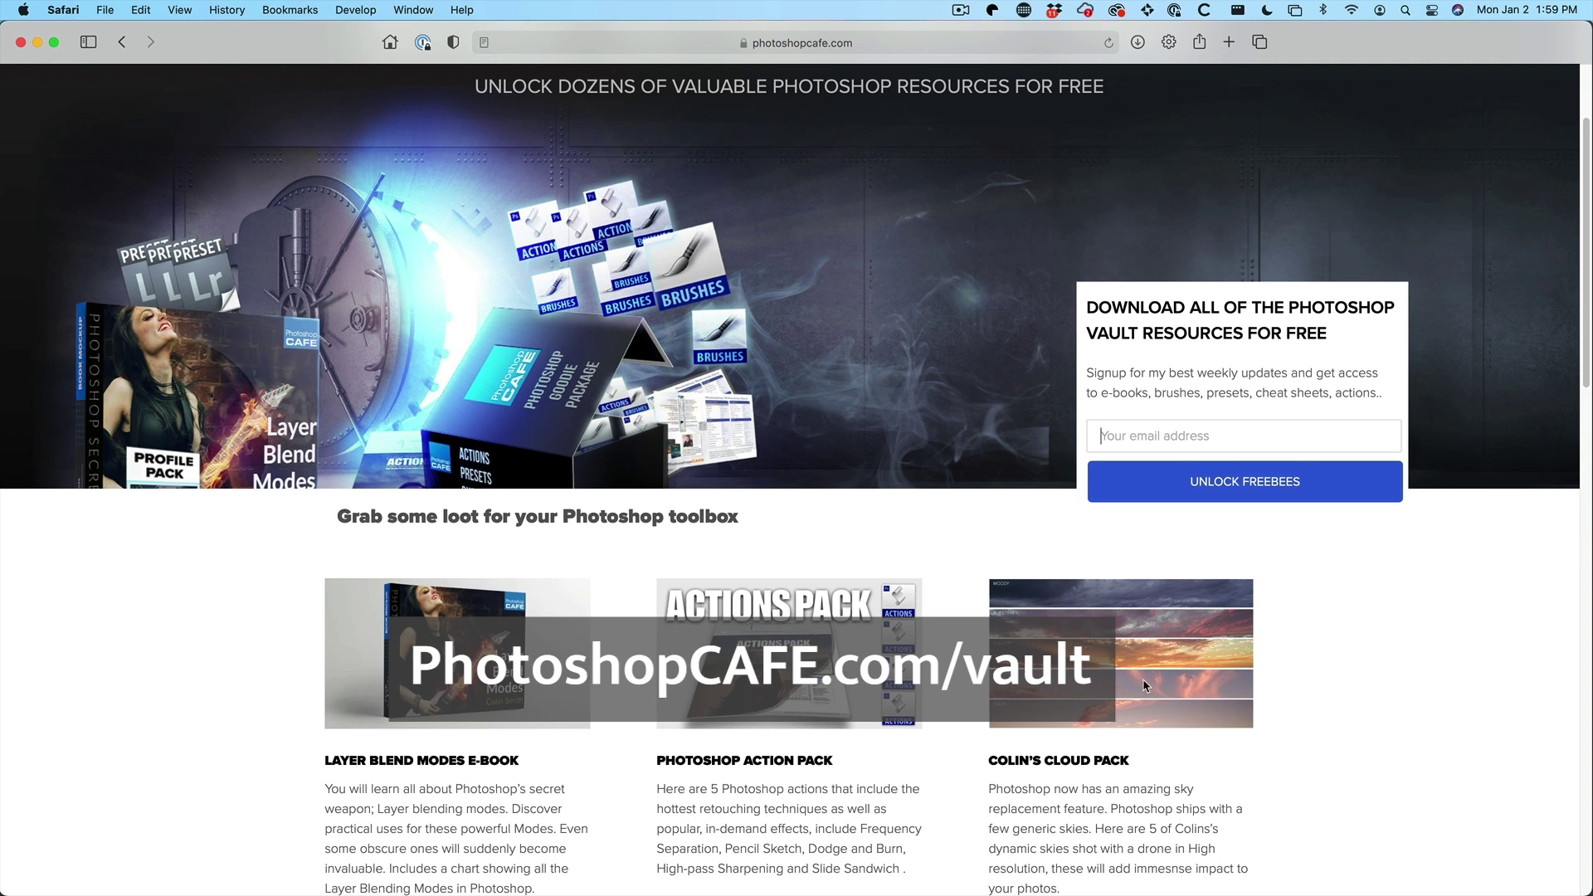